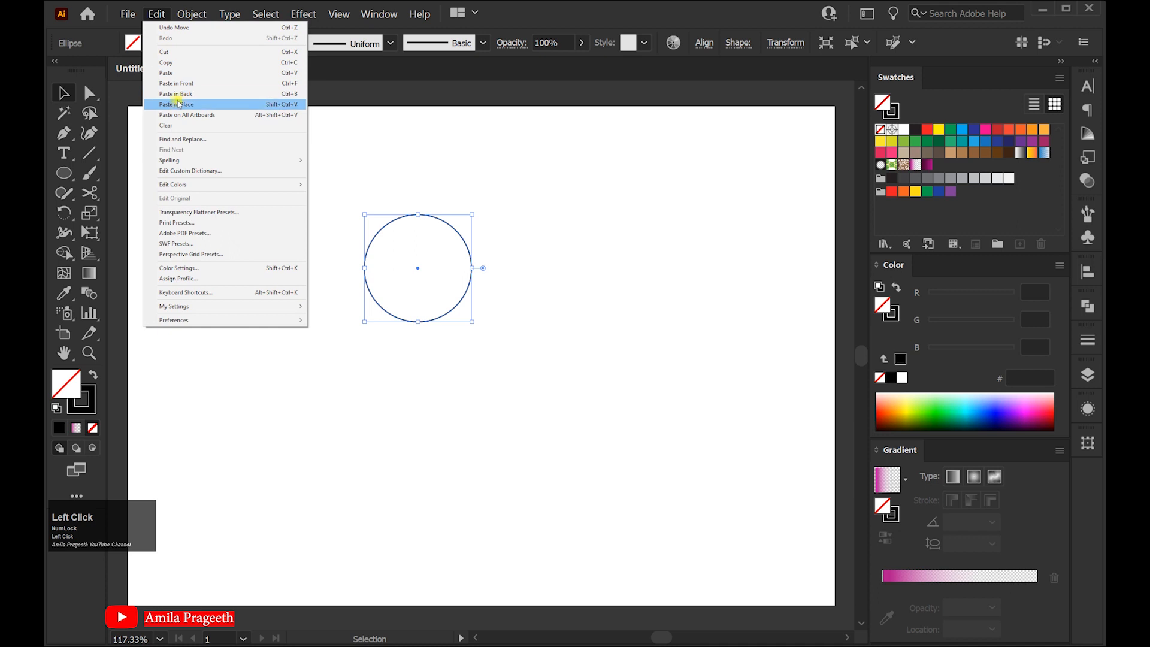
Paste a copy of the circle in place, move it right so the two circles overlap, and select both circles
click(178, 104)
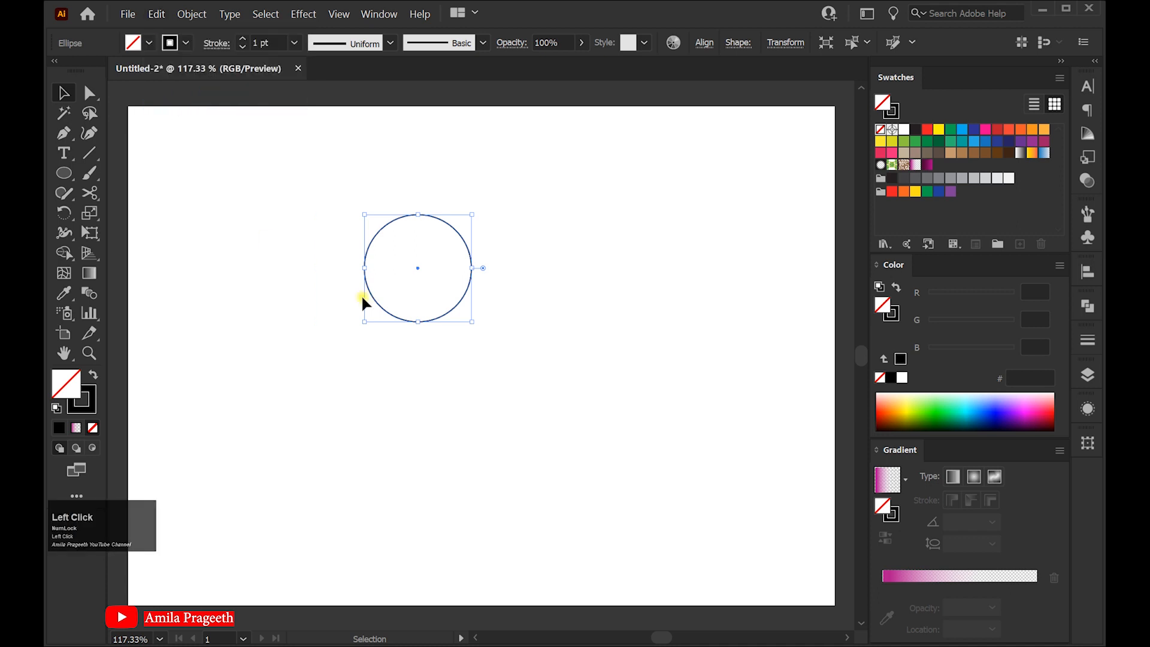
drag(443, 310, 510, 311)
drag(329, 184, 588, 376)
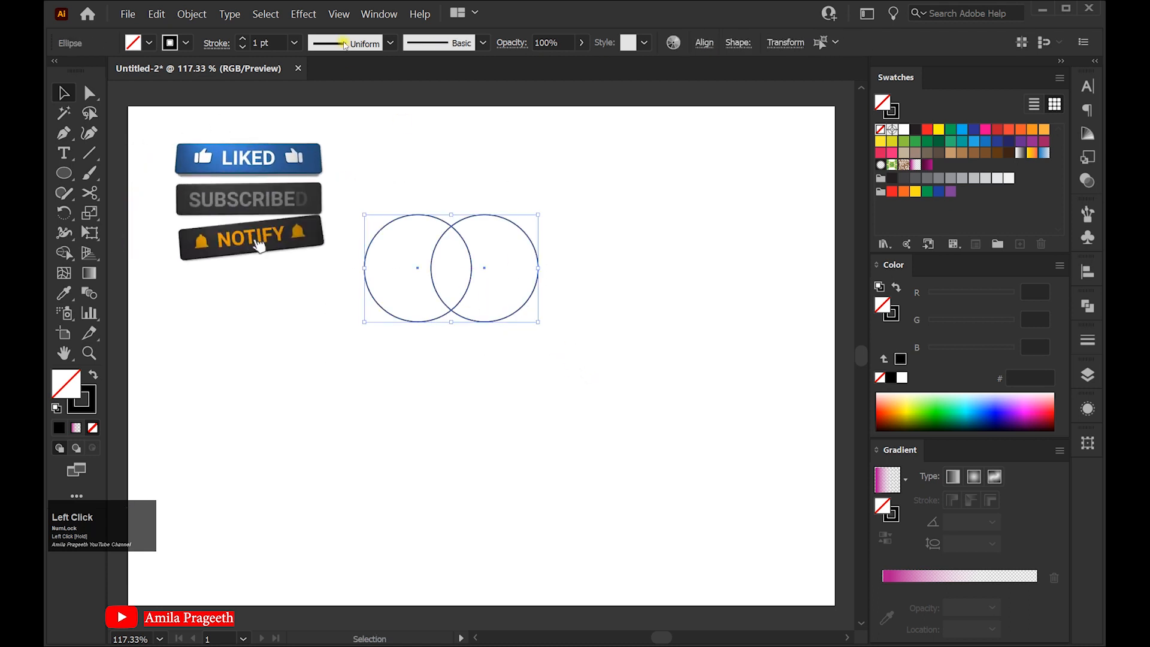
Intersect the two overlapping circles with Pathfinder to leave a lens shape
click(375, 15)
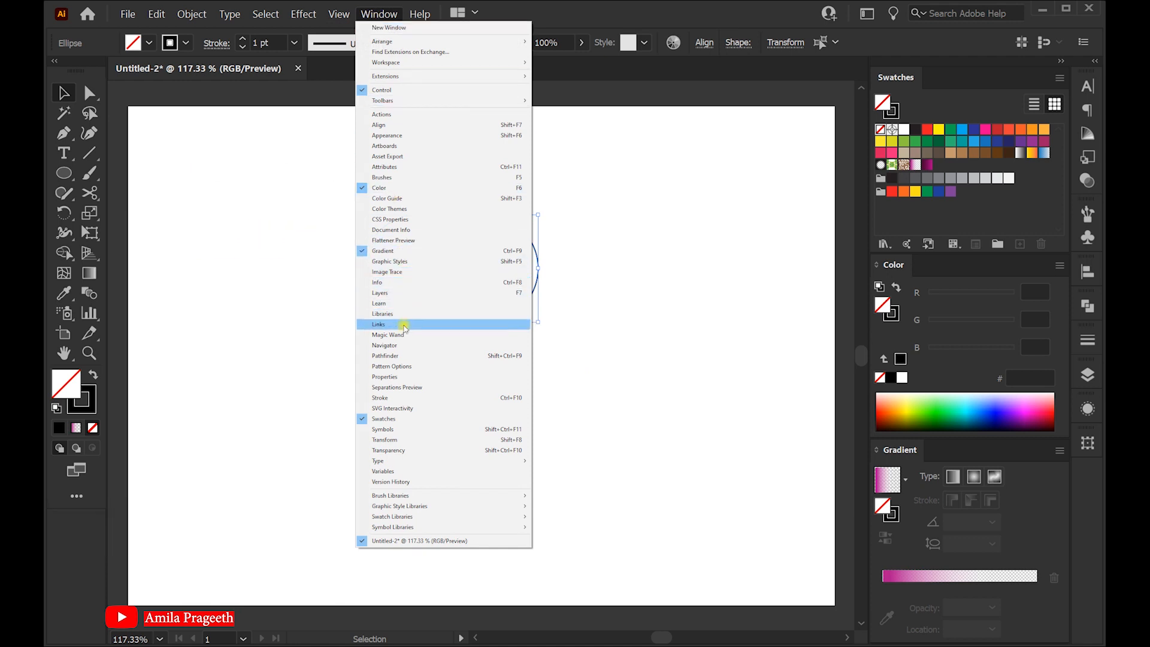
click(385, 356)
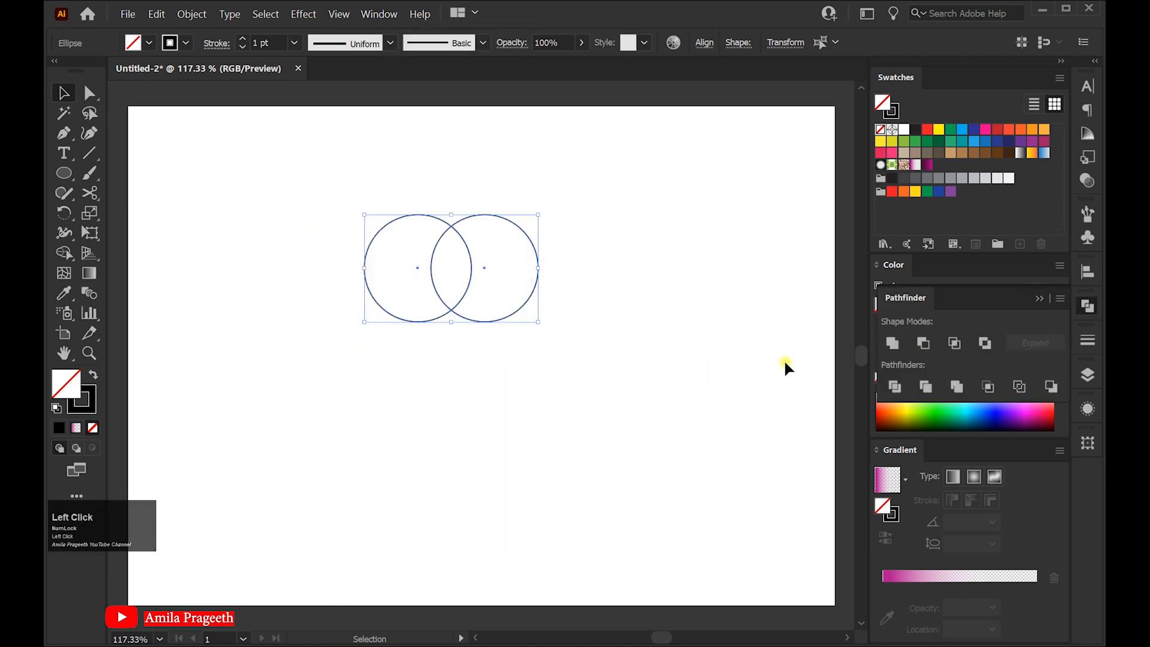
click(954, 343)
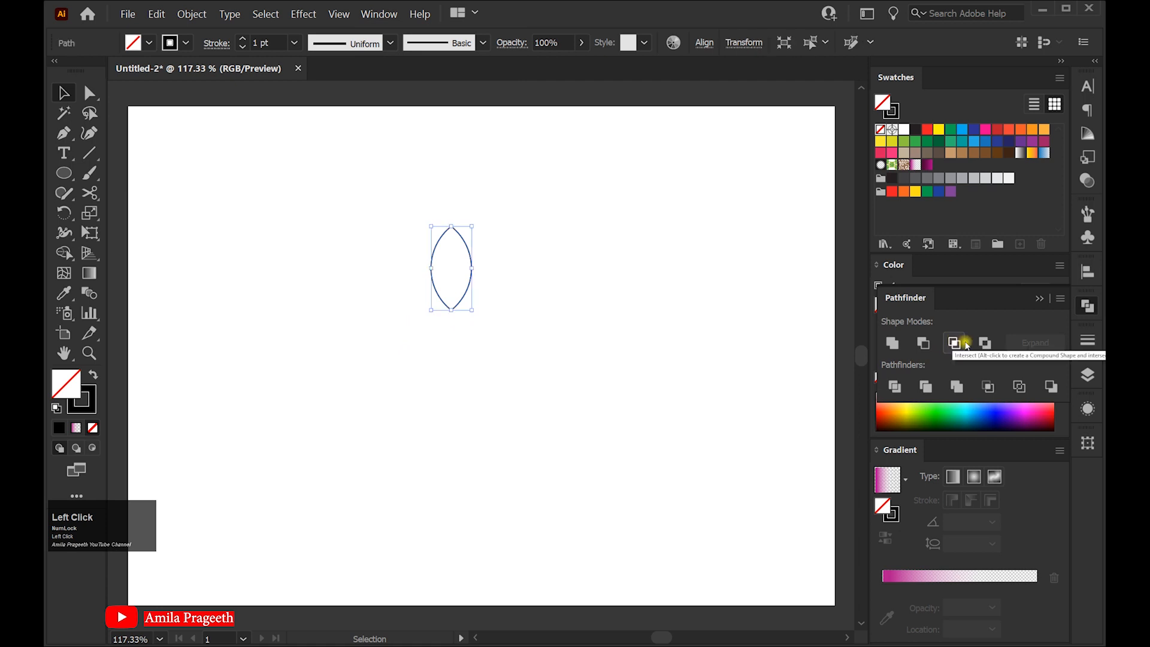
Scale the lens shape up proportionally and move it slightly to the right
click(1038, 300)
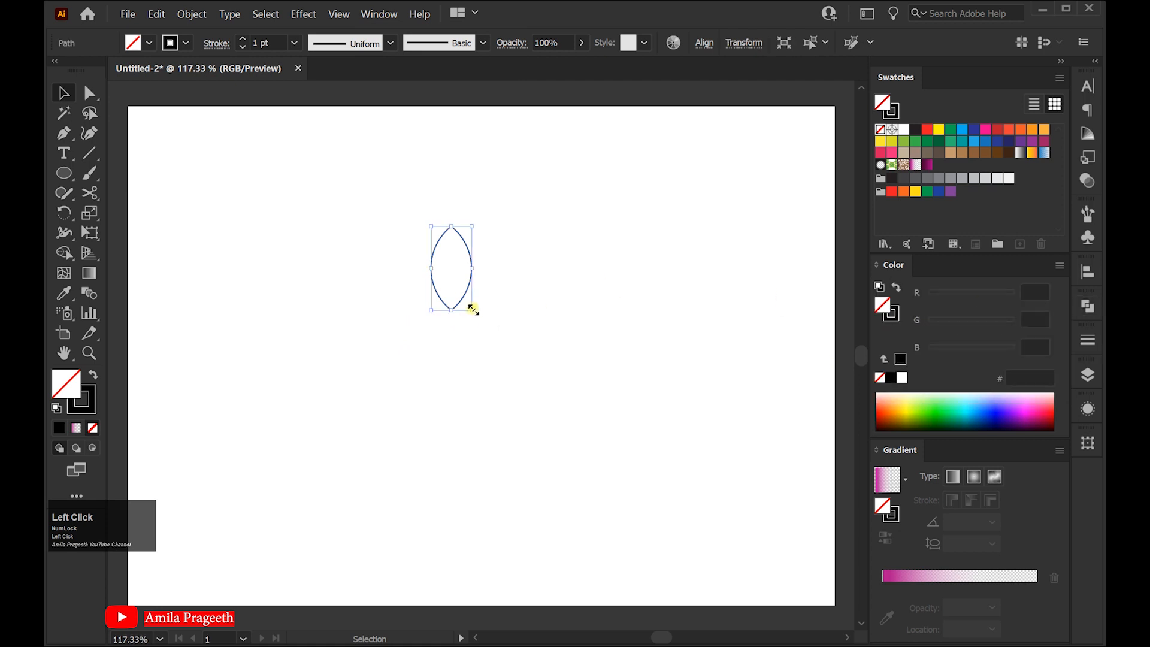
drag(472, 309, 500, 346)
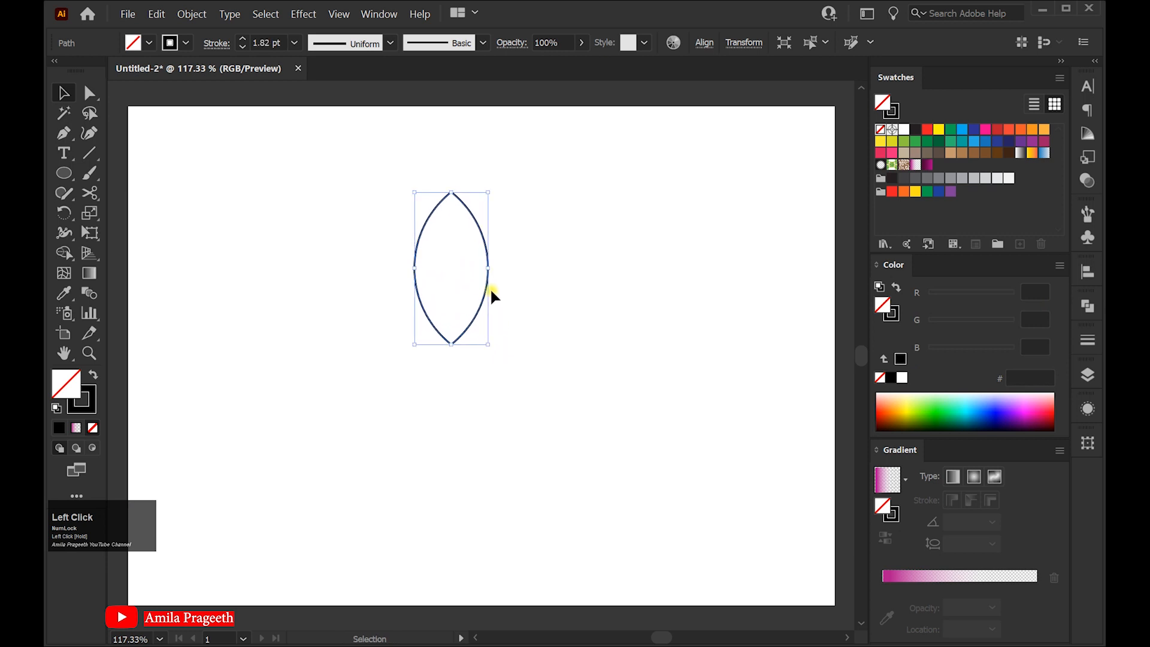
drag(485, 289, 510, 264)
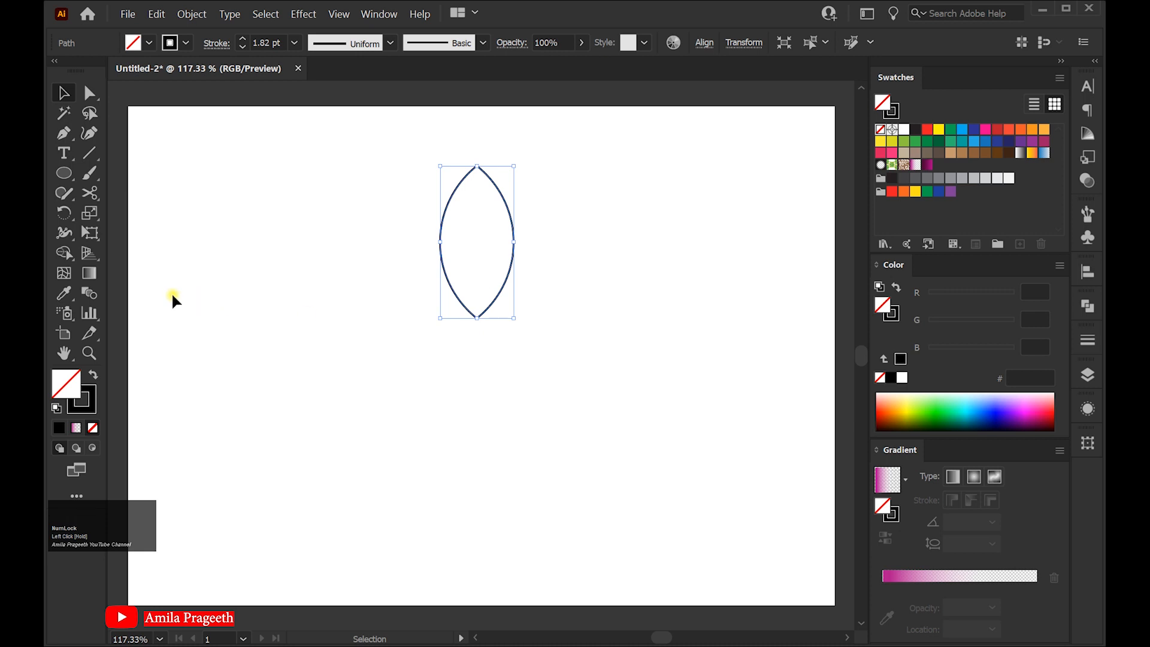
Fill the lens with the pink-to-transparent gradient and move its transparent stop and midpoint toward the centre
click(90, 273)
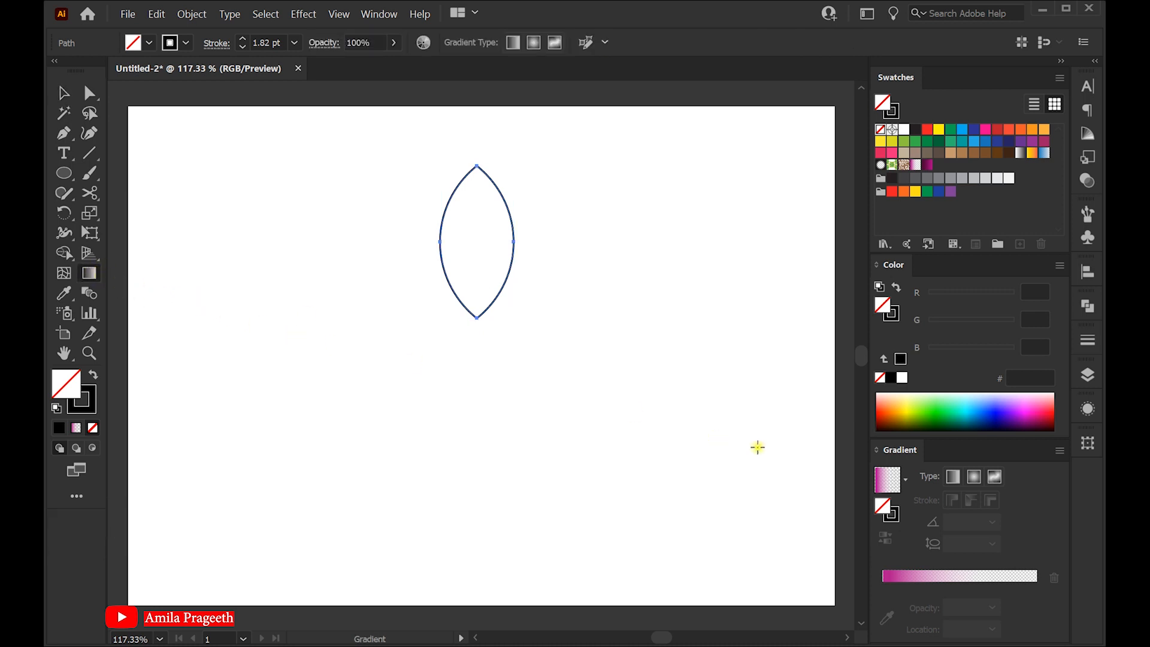
click(880, 486)
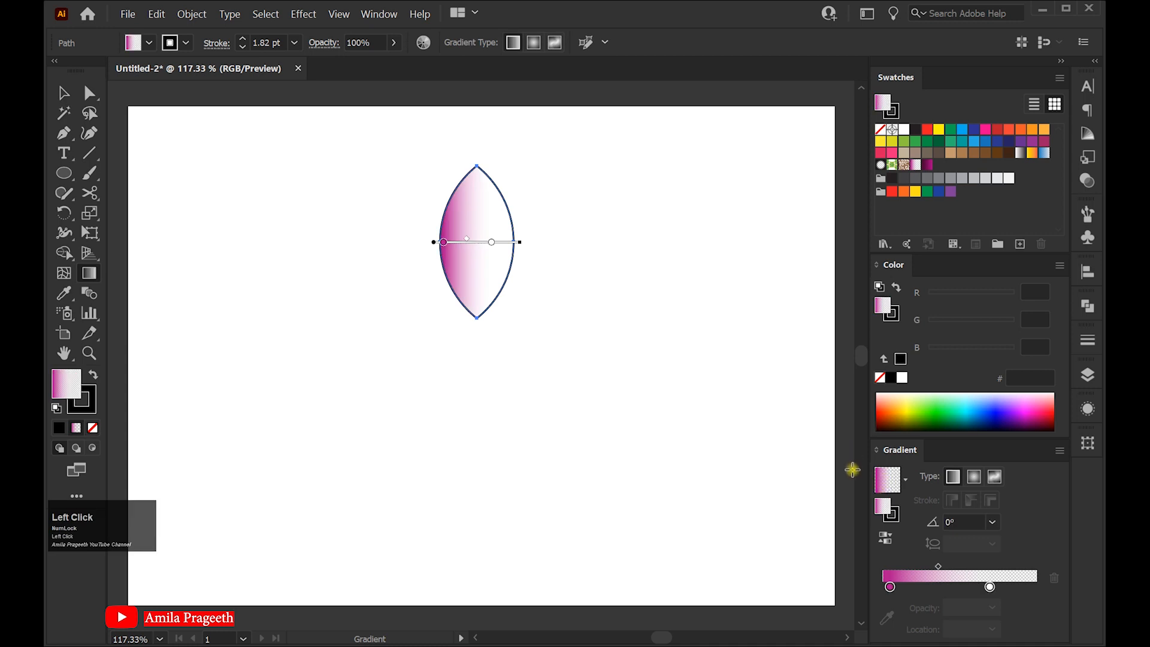
click(989, 586)
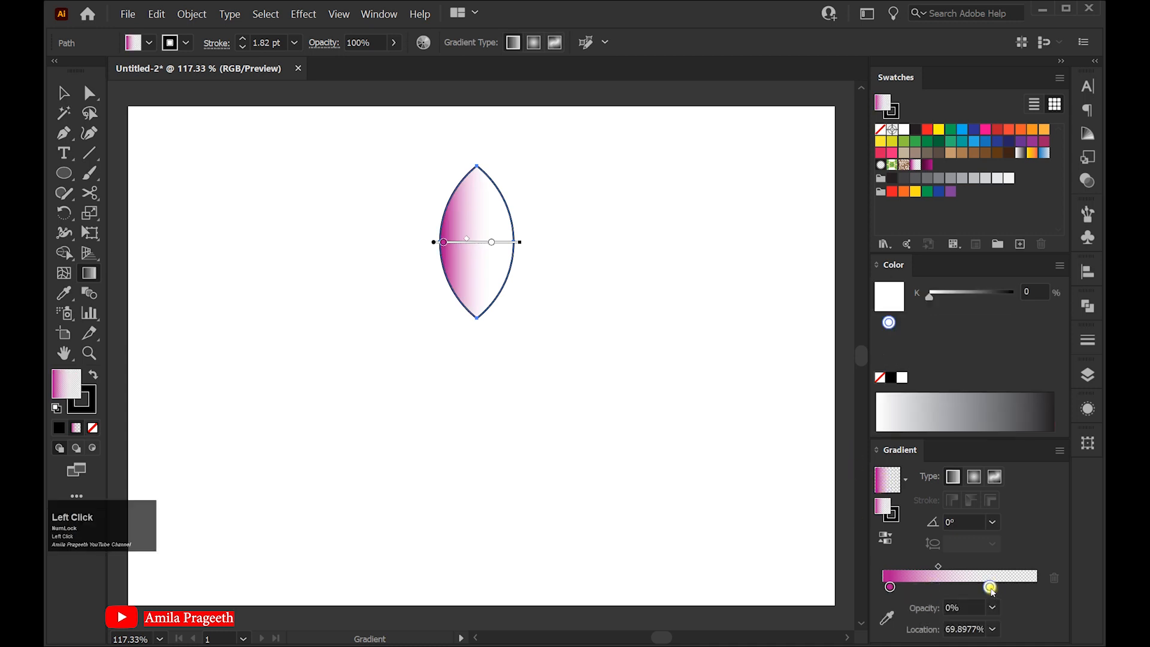
drag(989, 588, 985, 590)
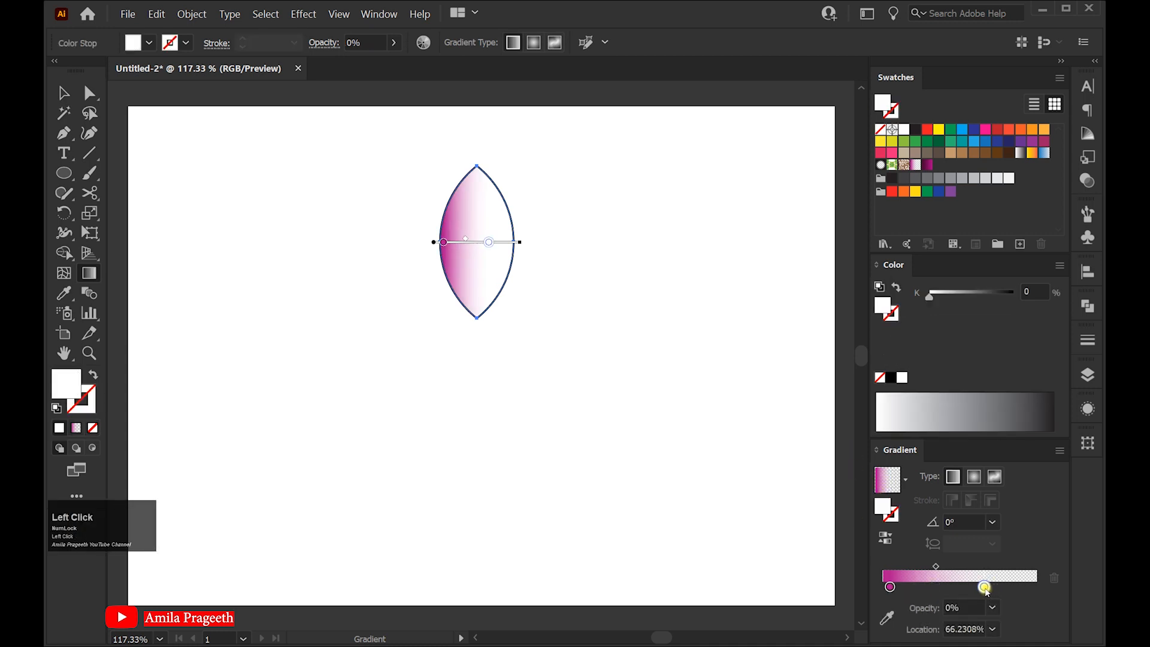
drag(988, 590, 932, 568)
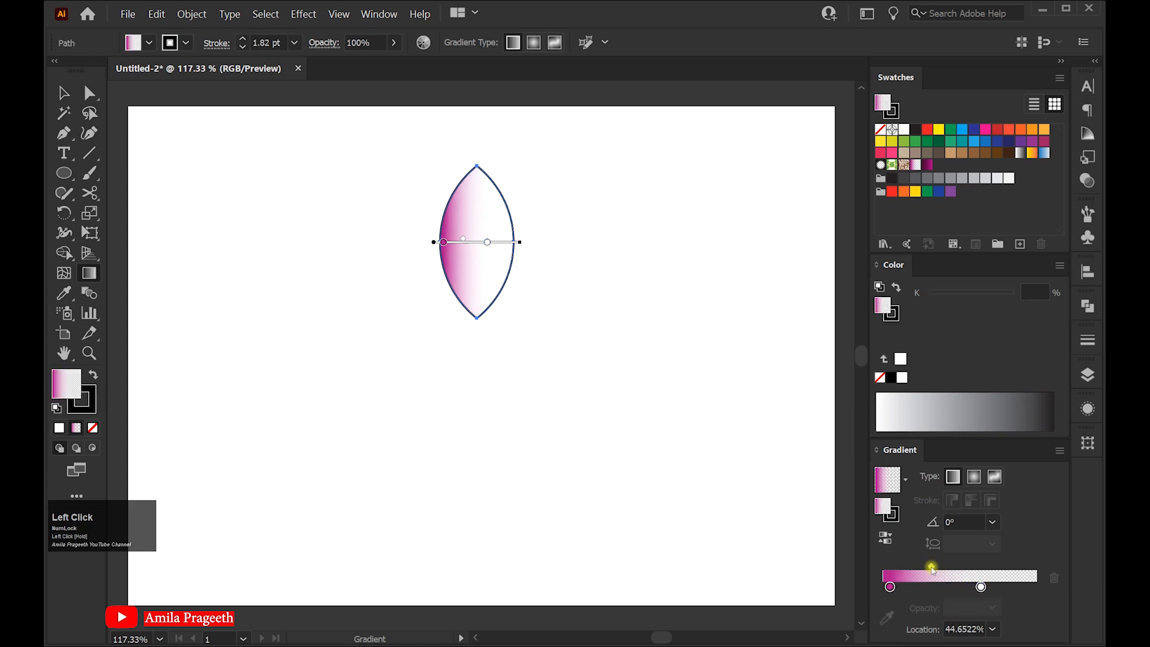
click(891, 587)
drag(892, 588, 891, 590)
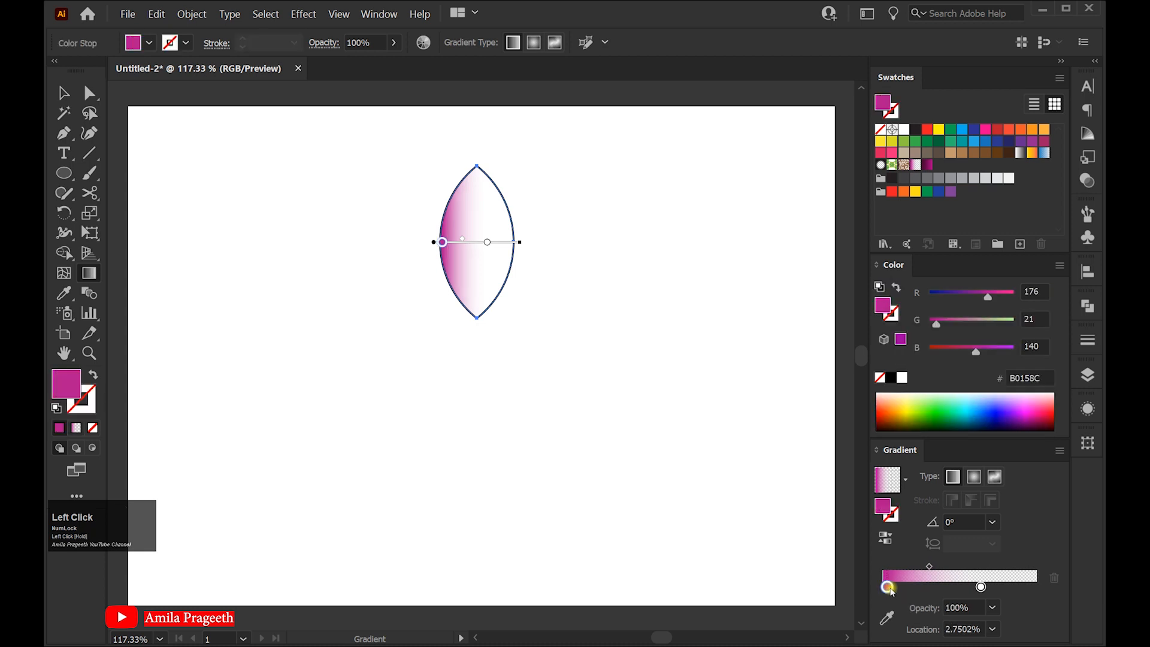
click(929, 569)
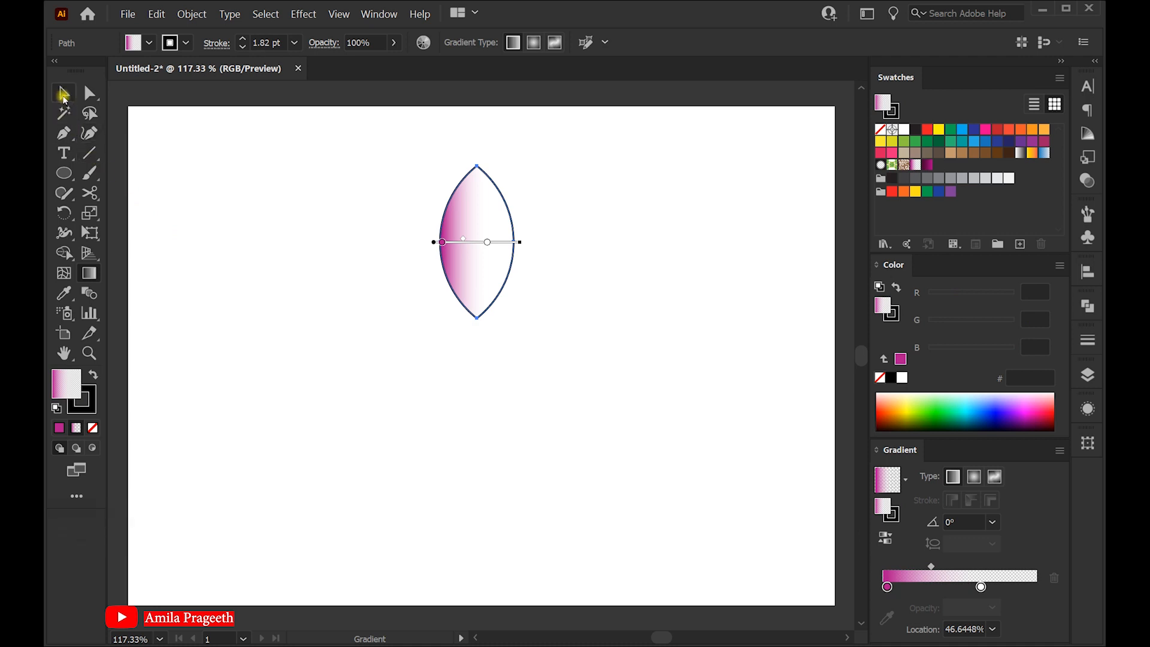
Copy the lens, paste it in place, and move the copy to the right of the original
click(63, 93)
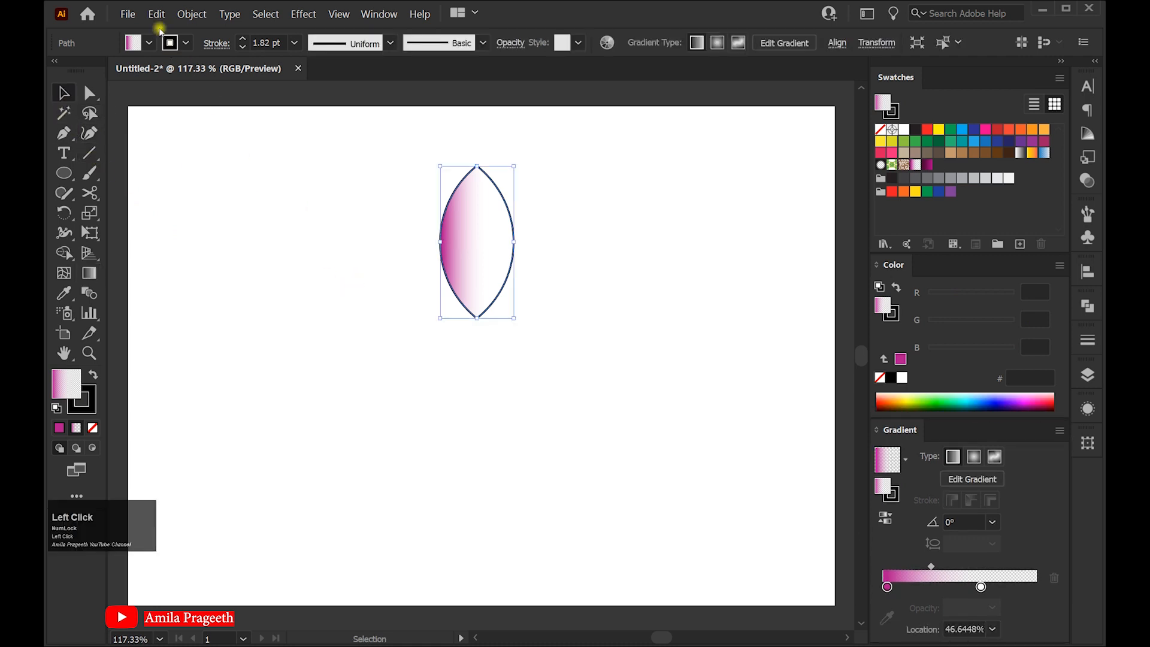
click(156, 13)
click(169, 63)
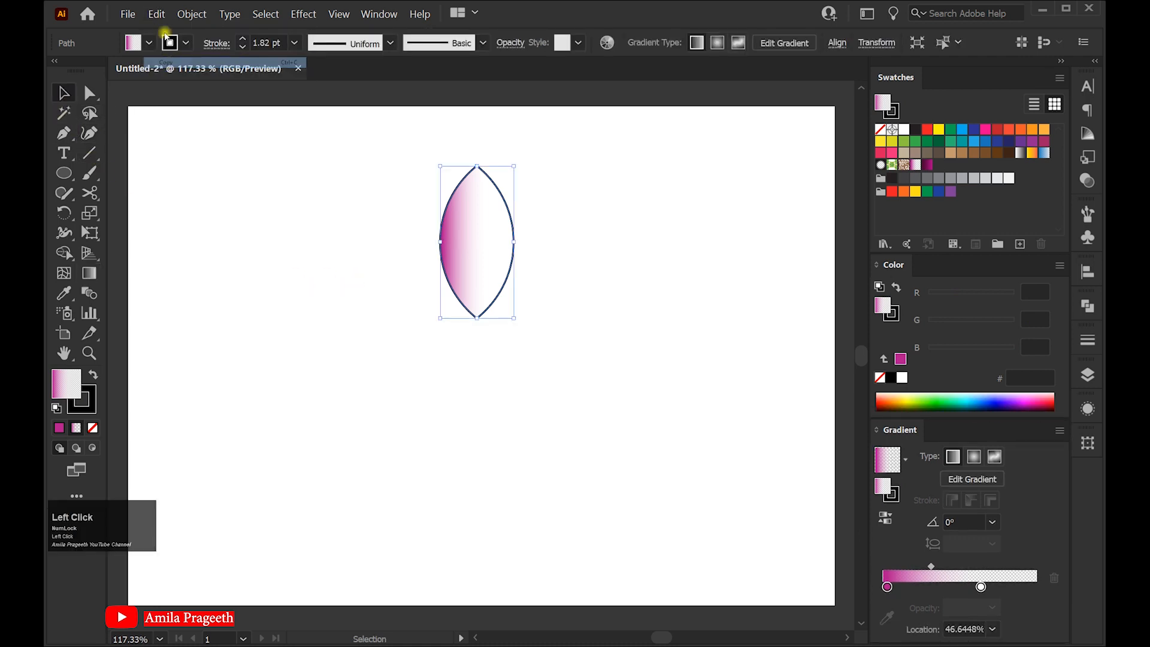
click(156, 13)
click(178, 105)
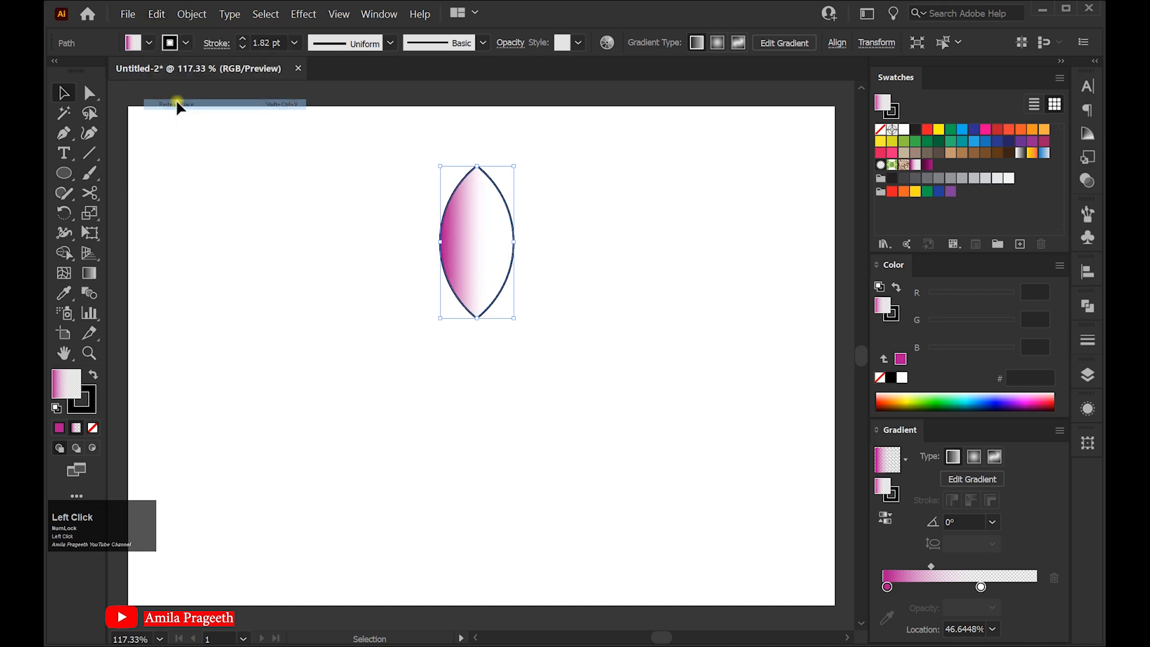
drag(479, 261, 565, 256)
Reflect the copied lens across a vertical axis at 90°
right_click(567, 223)
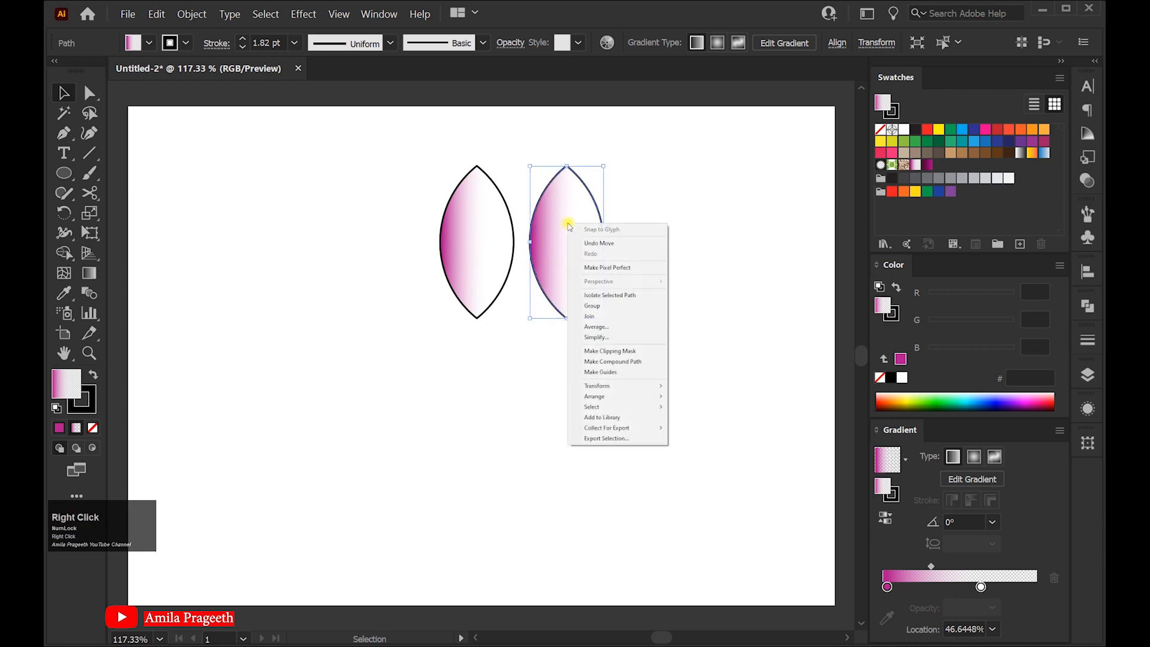
mouse_move(599, 386)
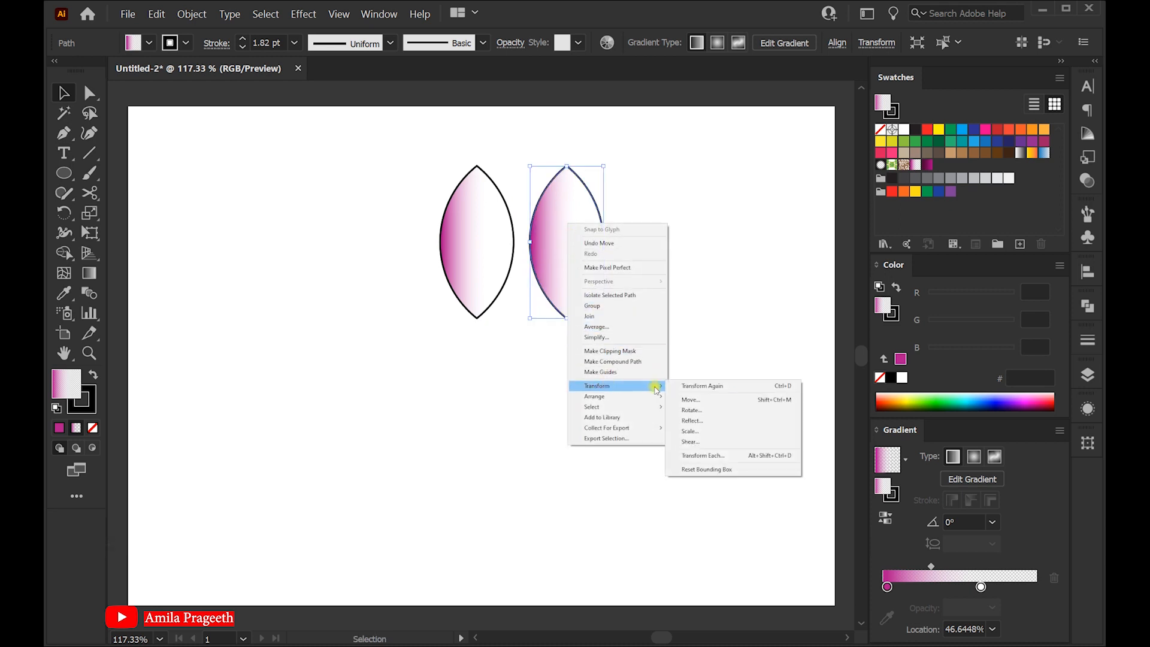
click(691, 420)
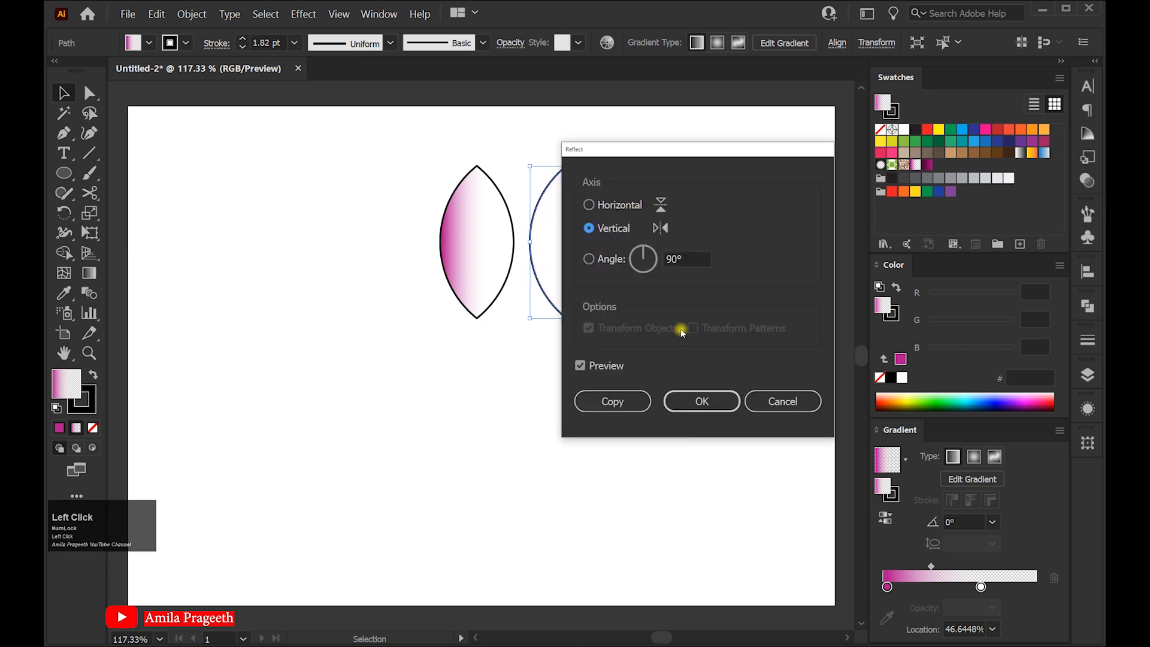
click(642, 261)
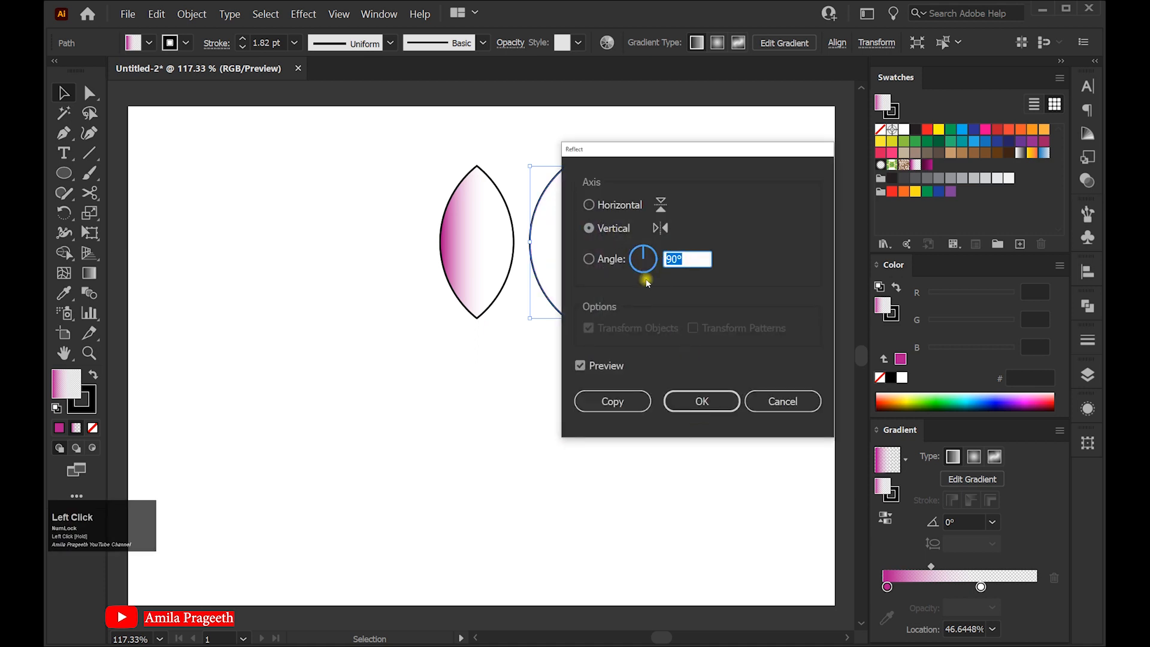
click(702, 402)
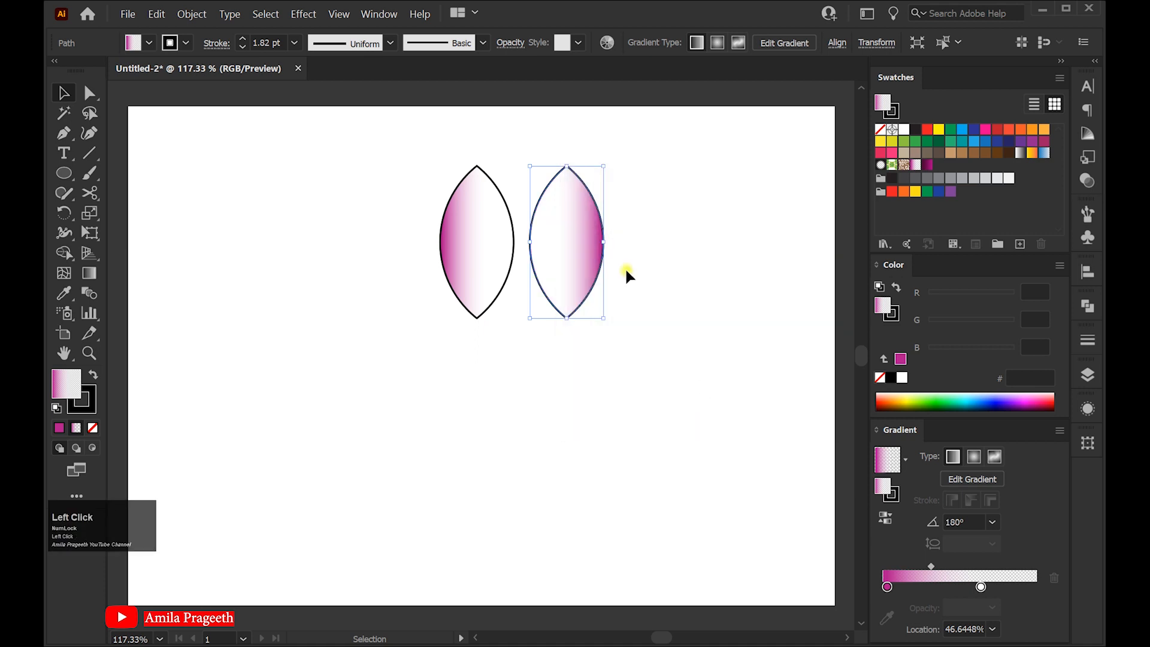
Move the reflected copy exactly onto the original lens so the gradients combine into one petal
drag(597, 261, 489, 243)
click(568, 251)
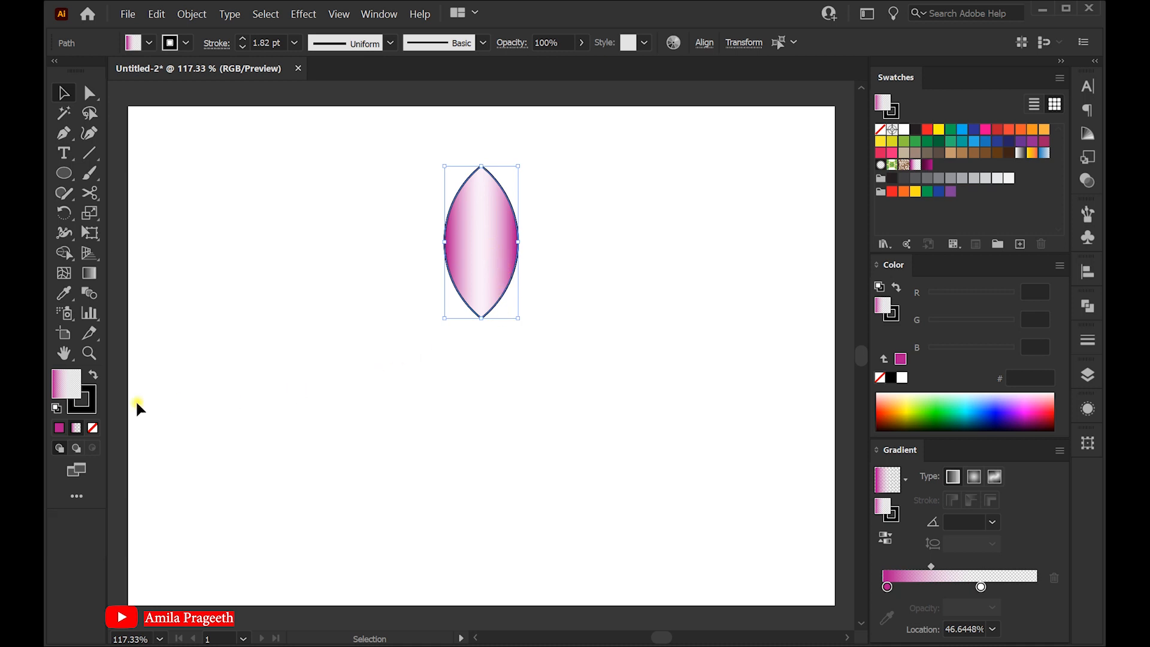
Remove the stroke from the petal, setting it to None, and make the fill active again
click(94, 404)
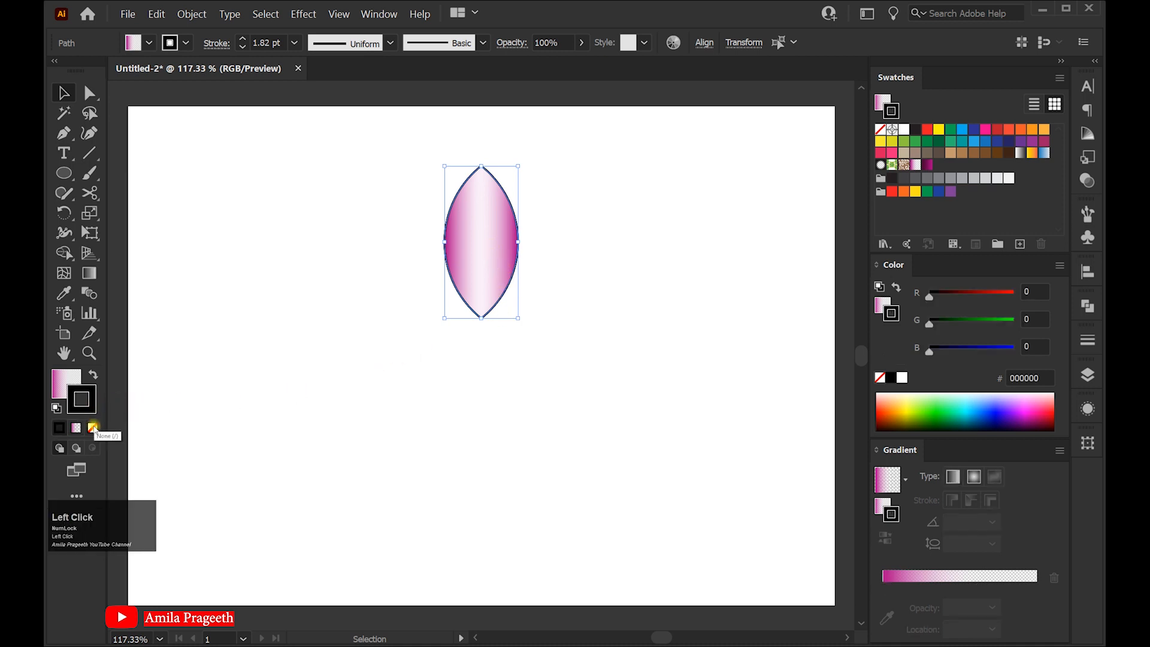
click(94, 428)
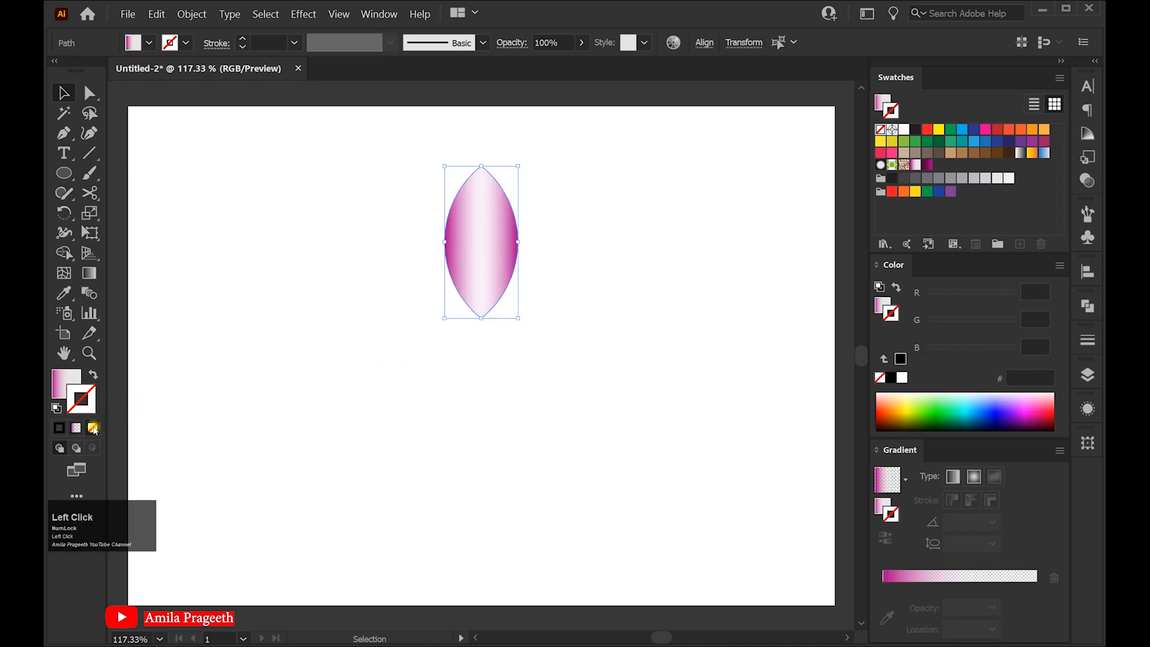
click(67, 381)
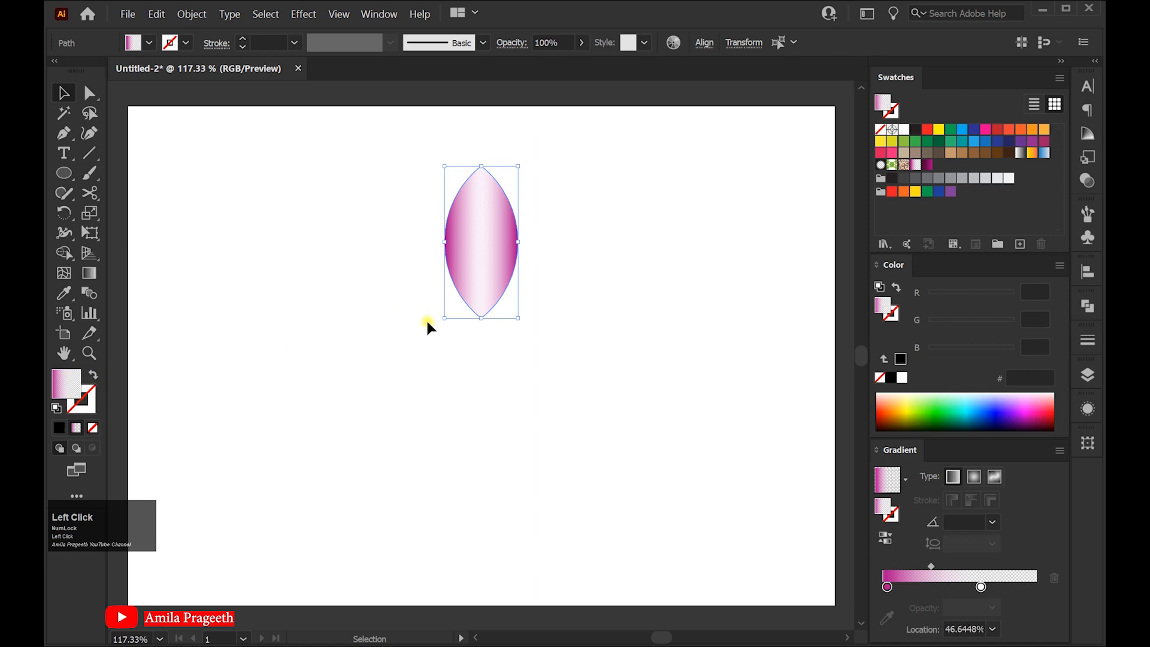
Rotate a copy of the petal about -31° around its bottom point, then repeat the transform twice for four petals
click(66, 210)
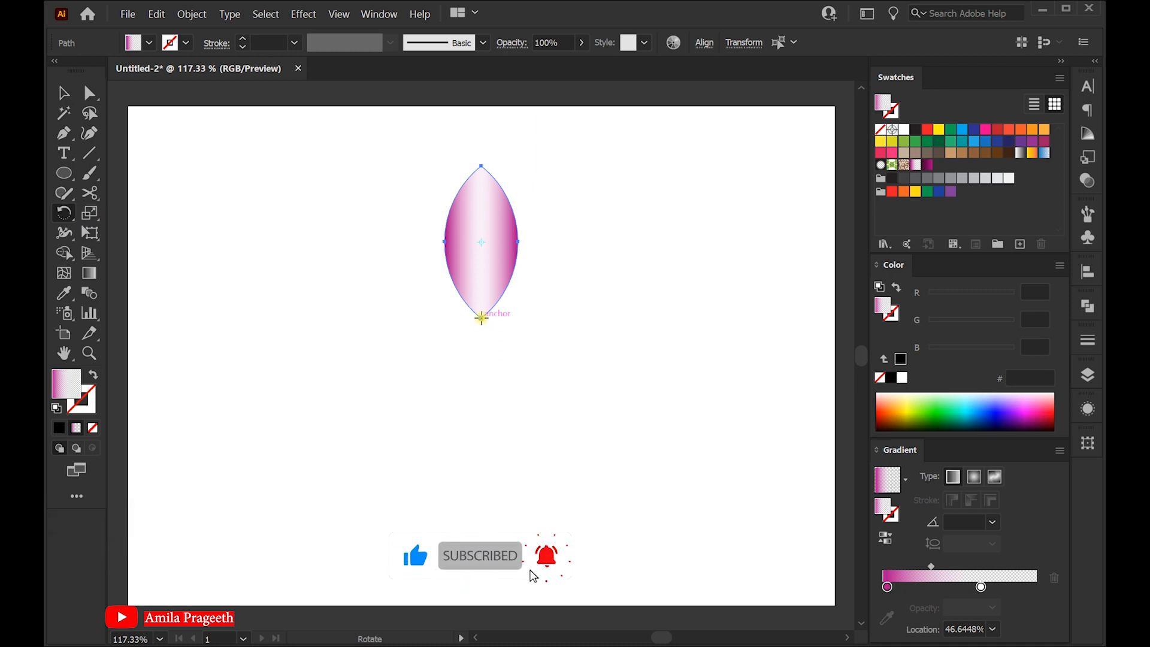
click(481, 318)
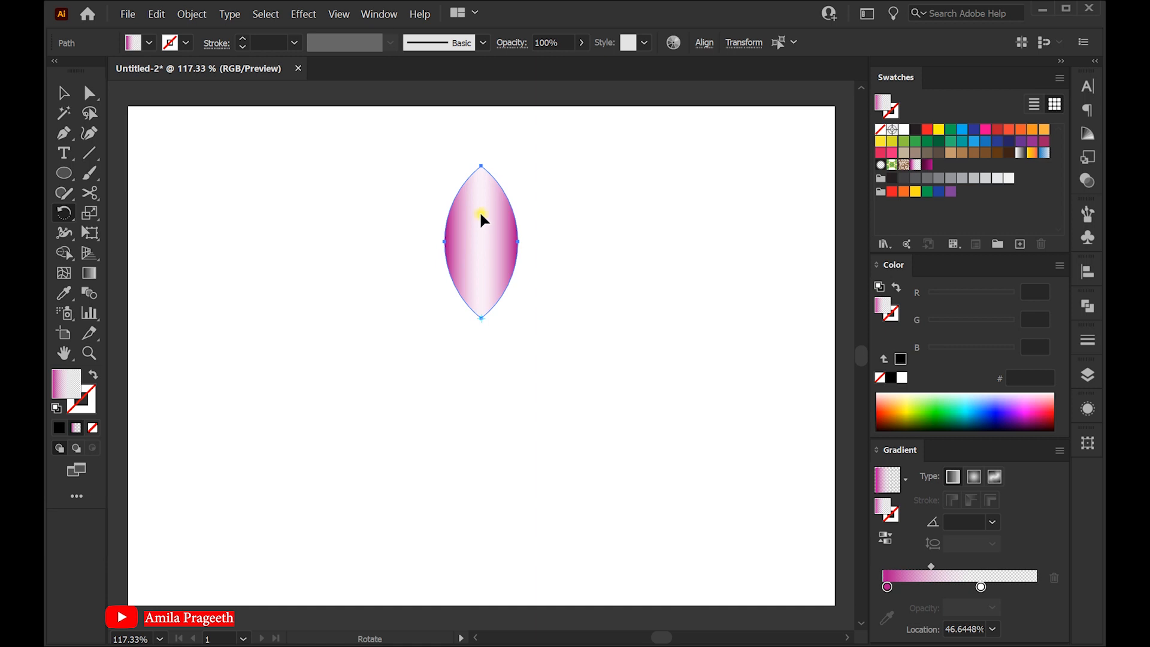
drag(483, 213, 528, 247)
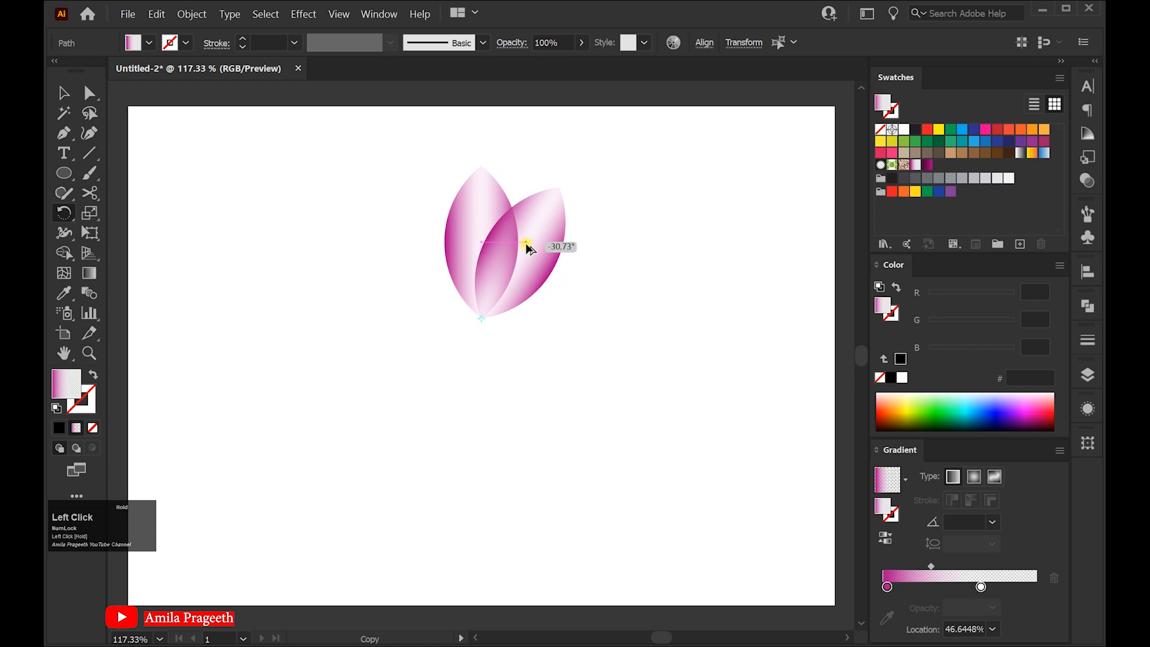
drag(527, 245, 525, 243)
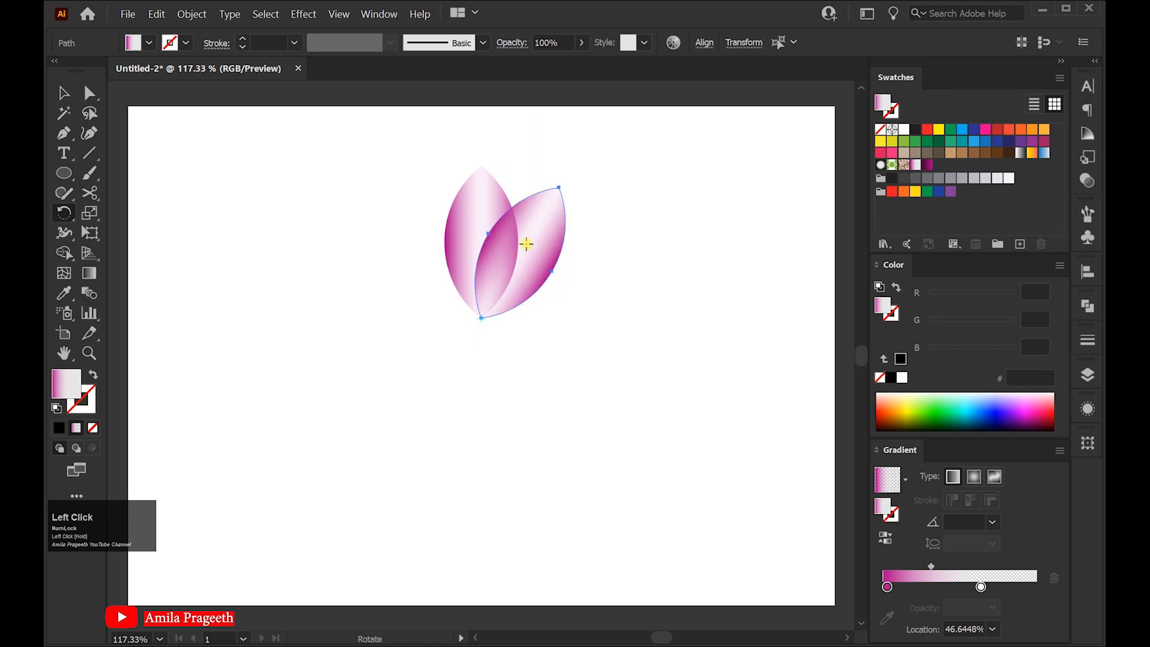
key(ctrl+d)
key(ctrl+d)
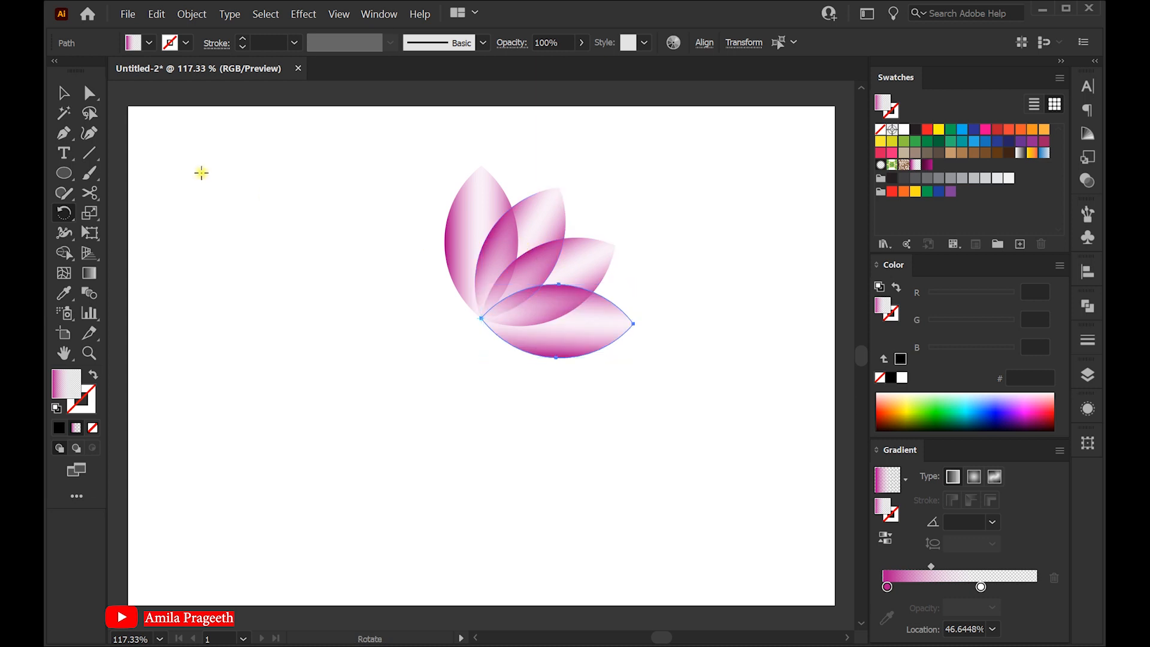
Select the four petals and reflect a copy of them across the vertical axis at 90°
click(65, 93)
drag(657, 410, 654, 404)
right_click(538, 217)
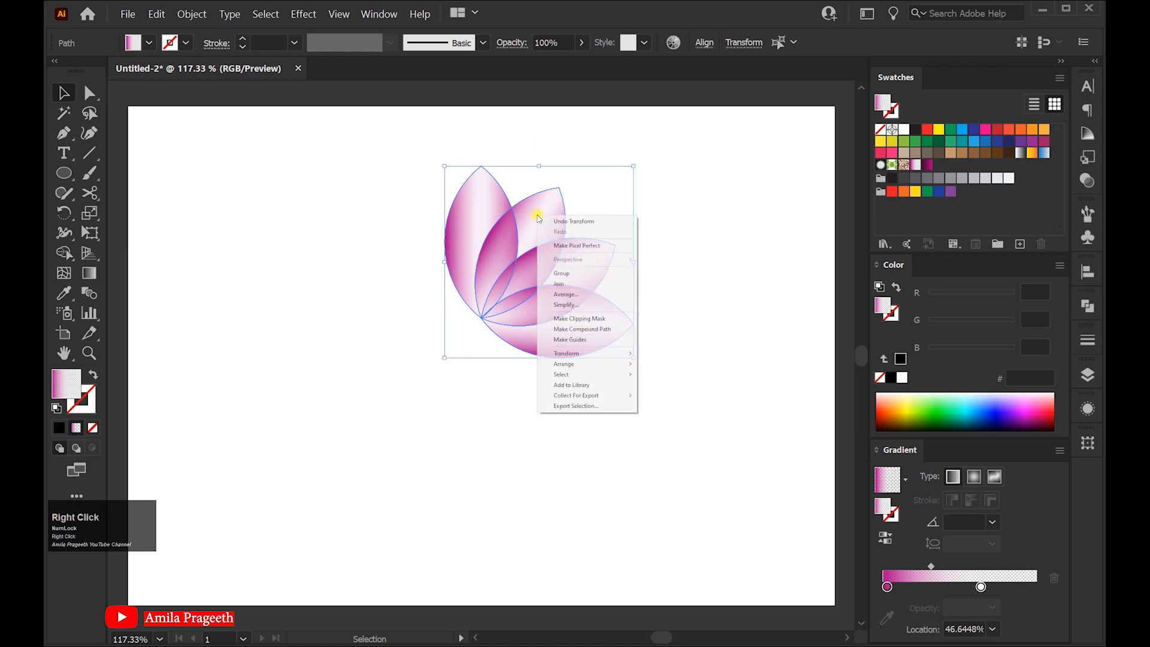
mouse_move(625, 356)
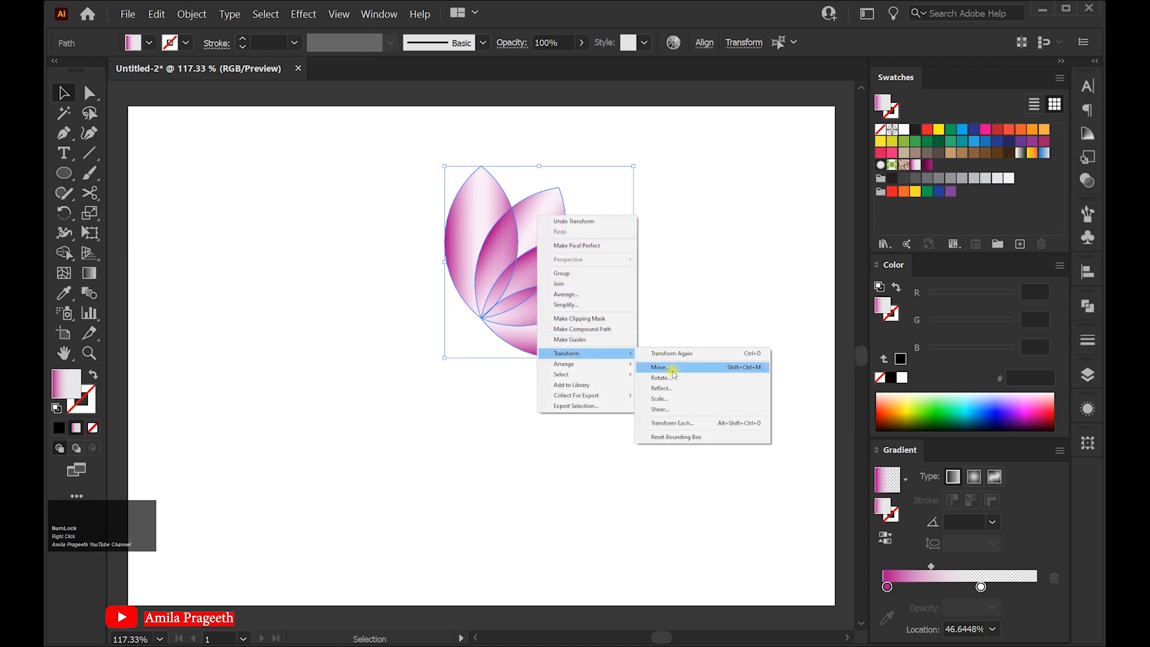
click(673, 389)
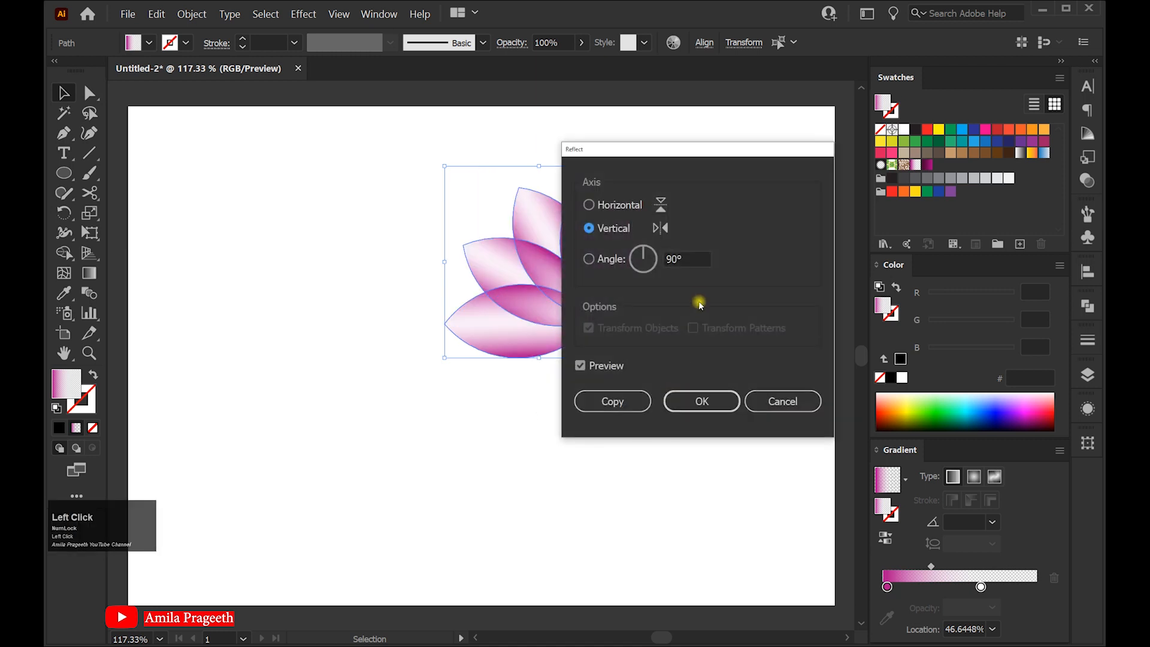
click(698, 258)
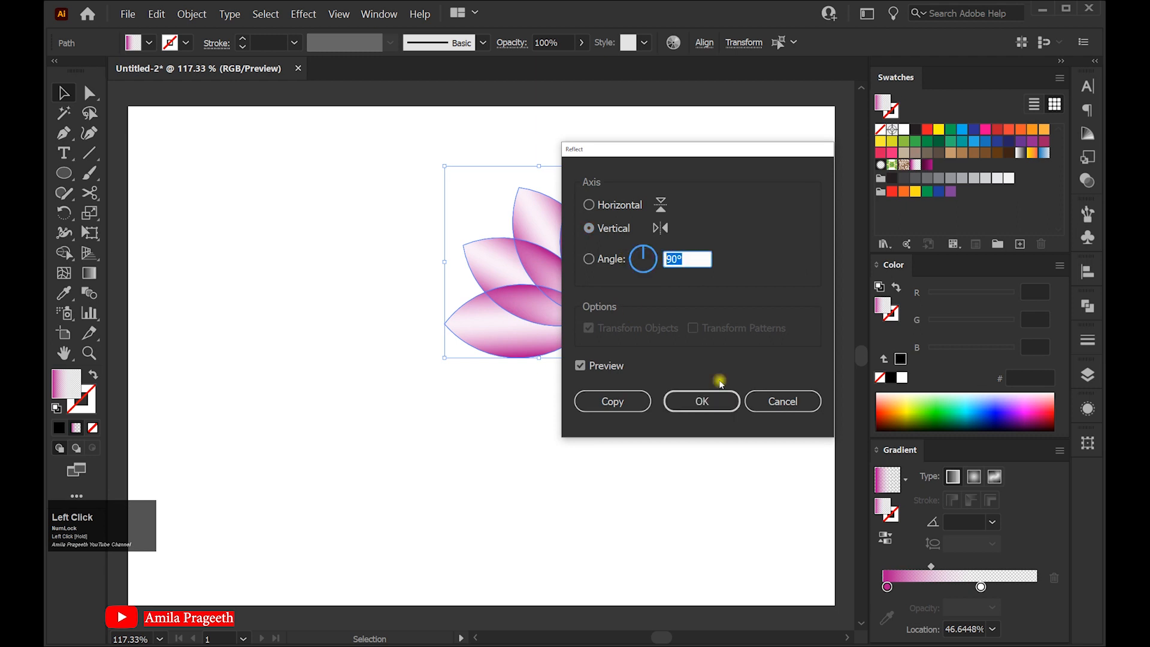
click(644, 402)
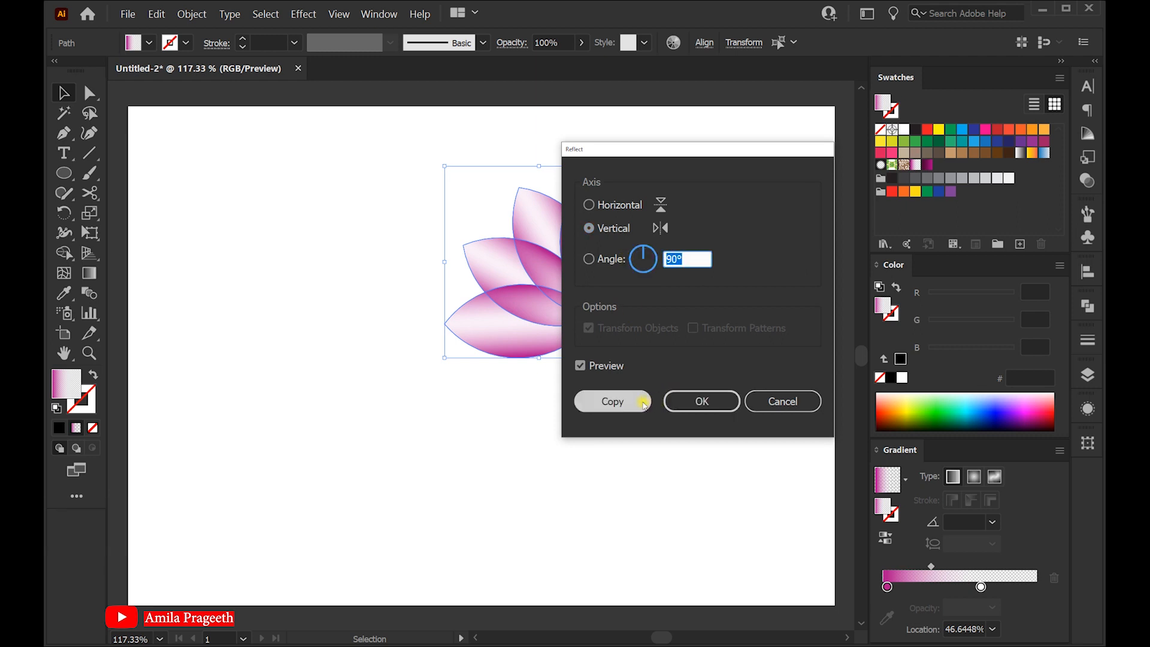
Move the reflected petals left so they meet the originals at the shared bottom point
drag(541, 265, 429, 267)
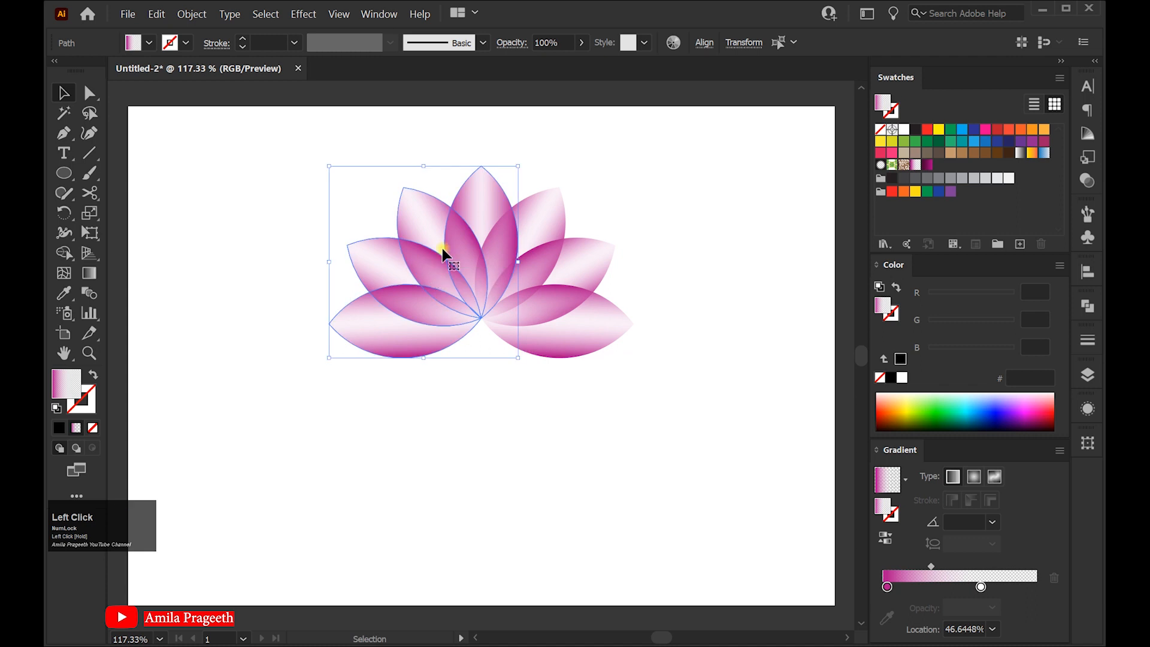
click(621, 161)
Enlarge the eight-petal flower and reposition it on the artboard
drag(655, 379, 688, 398)
drag(497, 286, 504, 296)
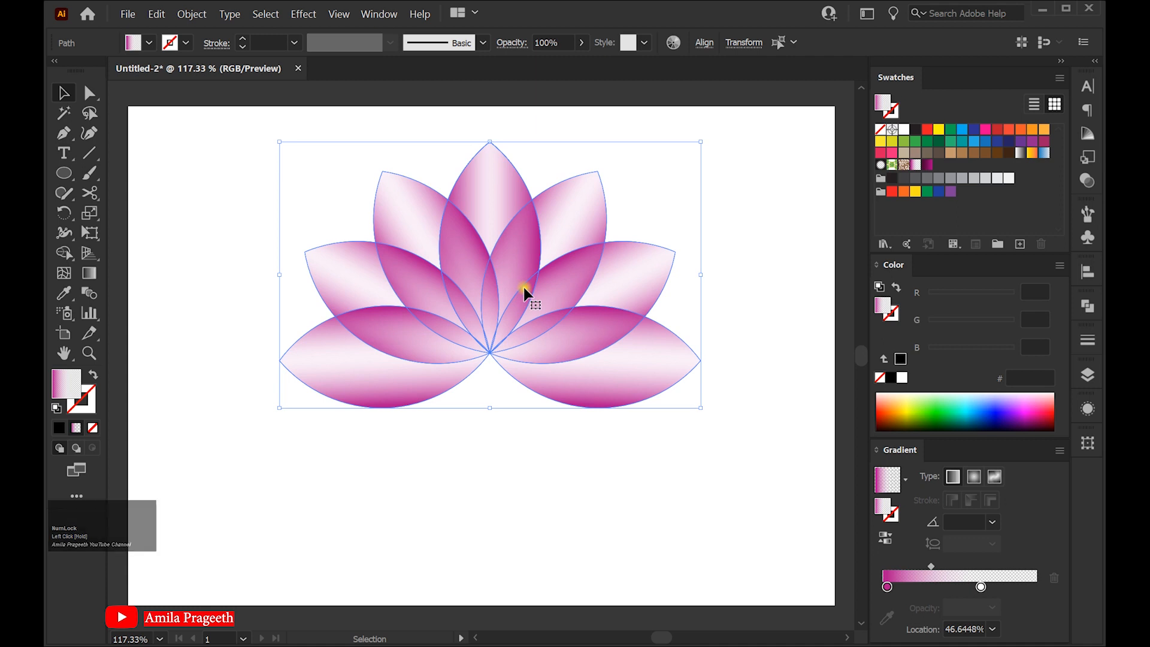
Paste a copy of the flower in place, scale it down, and align its base with the original's center point
click(156, 15)
click(156, 14)
click(156, 14)
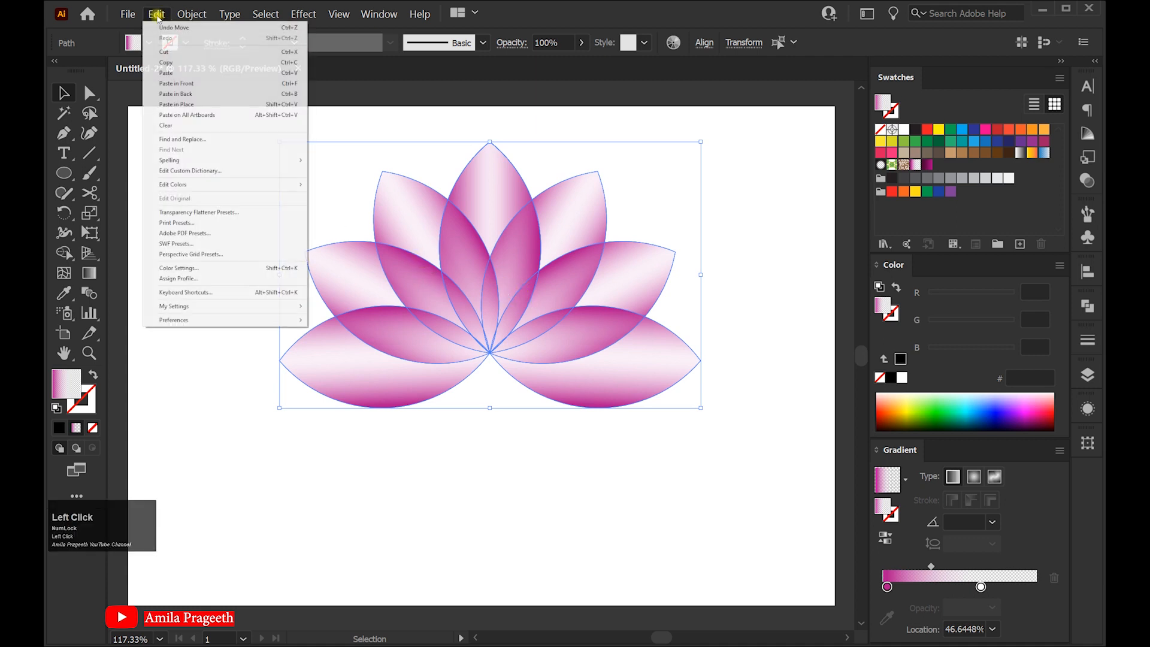
click(185, 106)
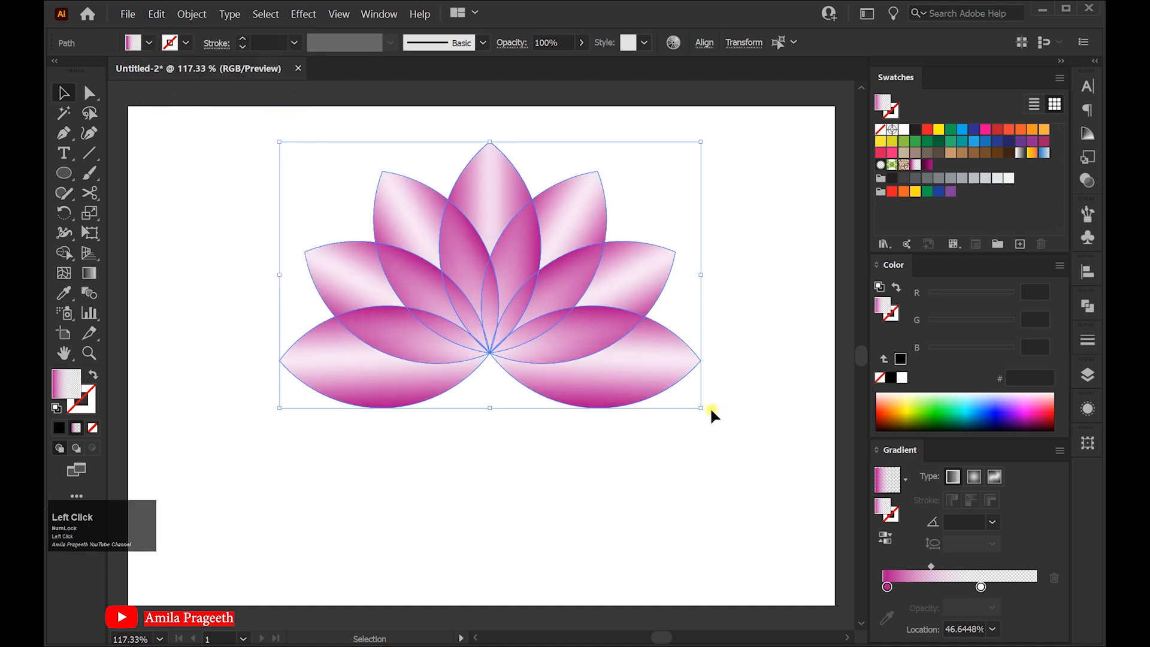
drag(698, 405, 633, 380)
drag(487, 265, 490, 288)
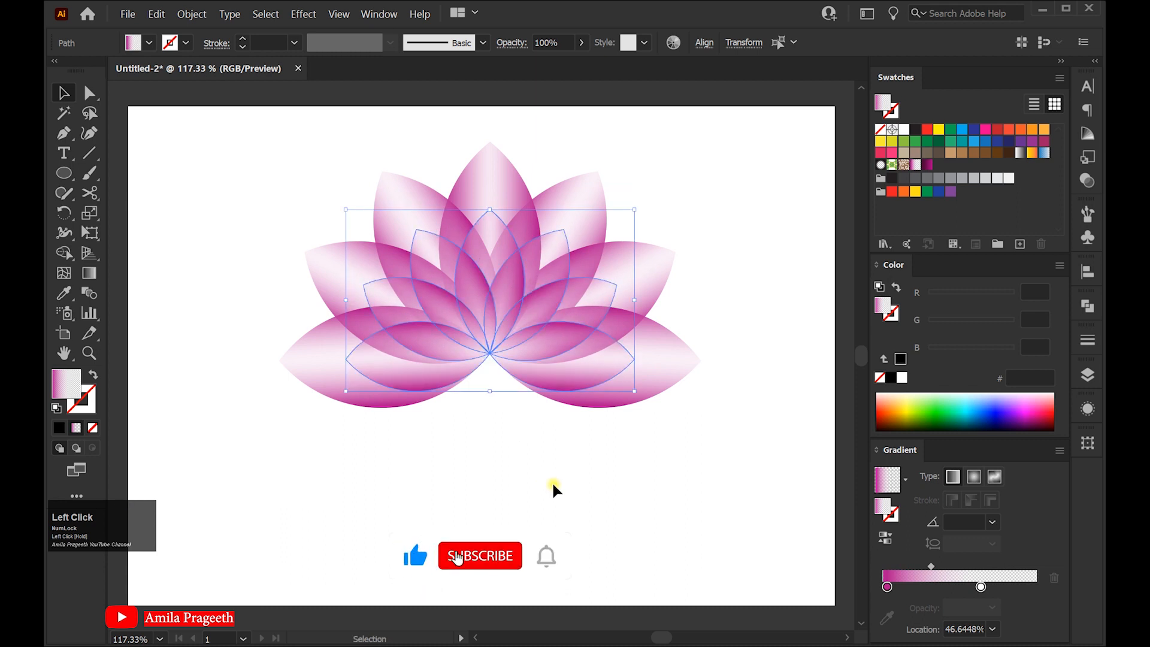
Paste another copy in place, scale it smaller still, and align its base with the flower's center point
click(157, 15)
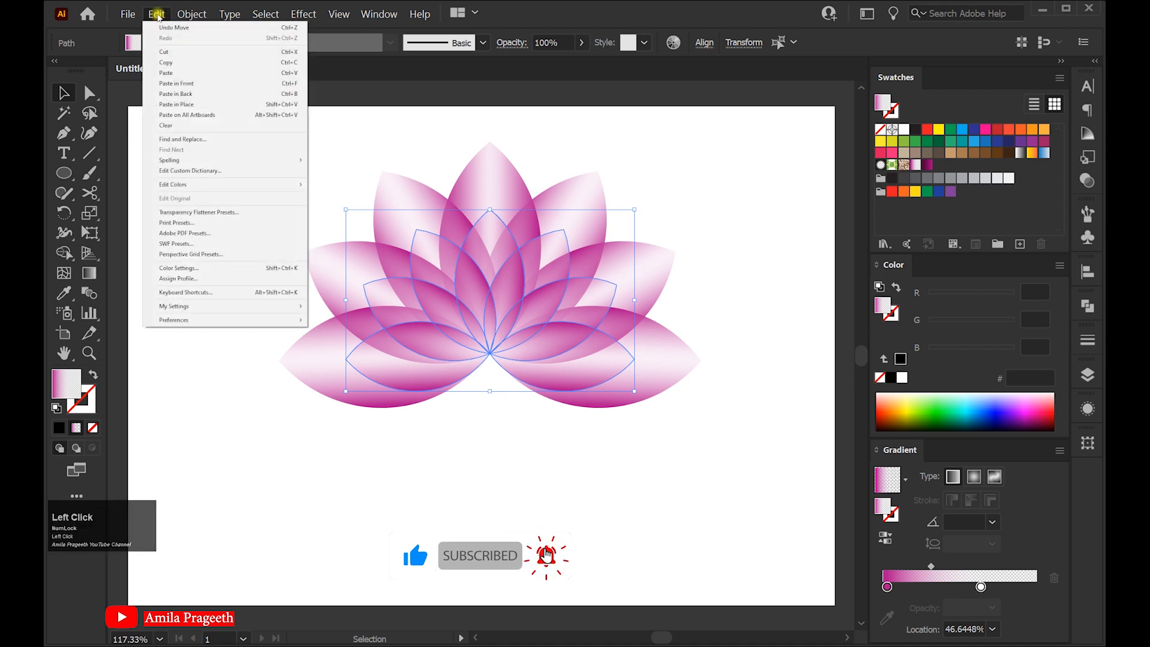
click(156, 14)
click(157, 14)
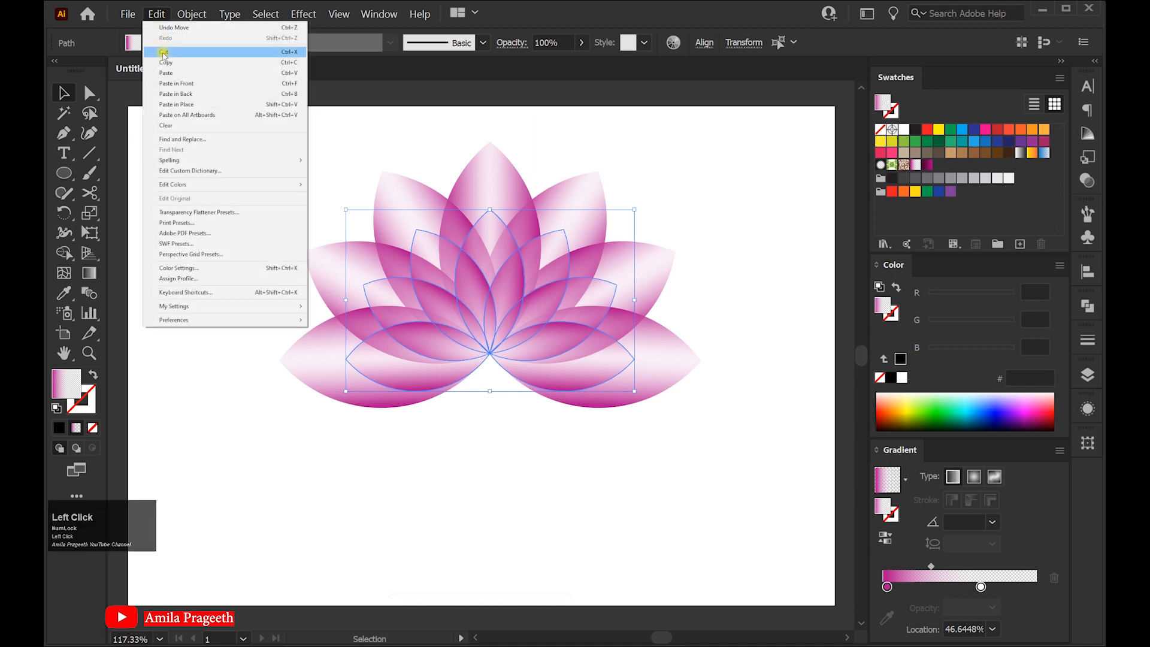
click(179, 103)
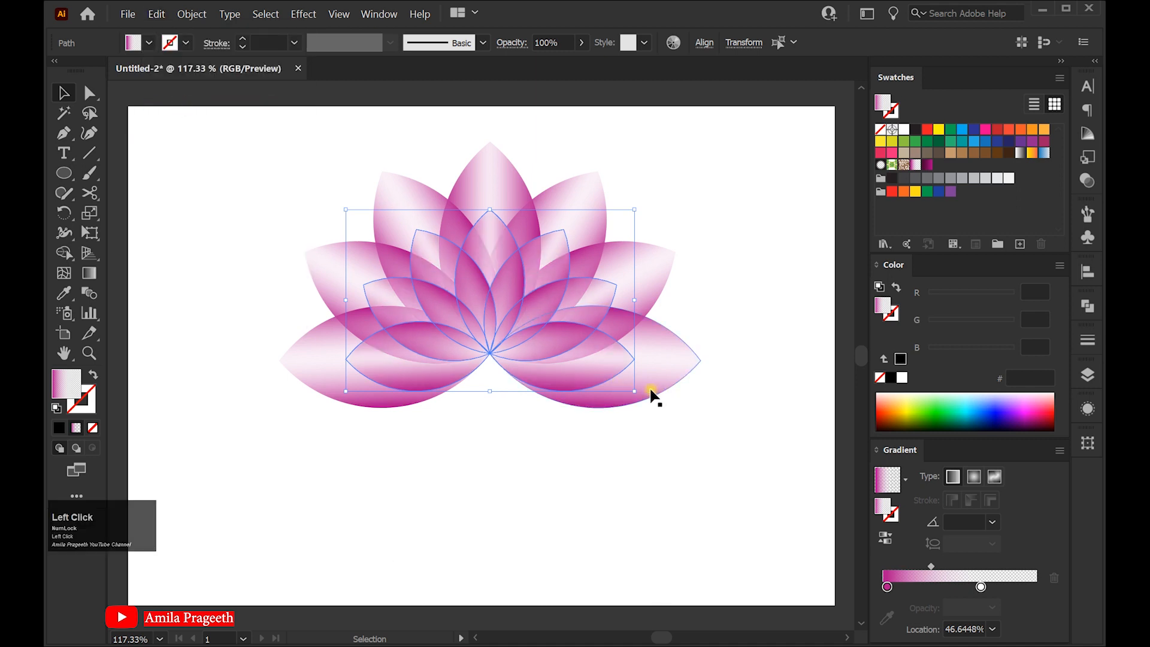
drag(632, 390, 580, 357)
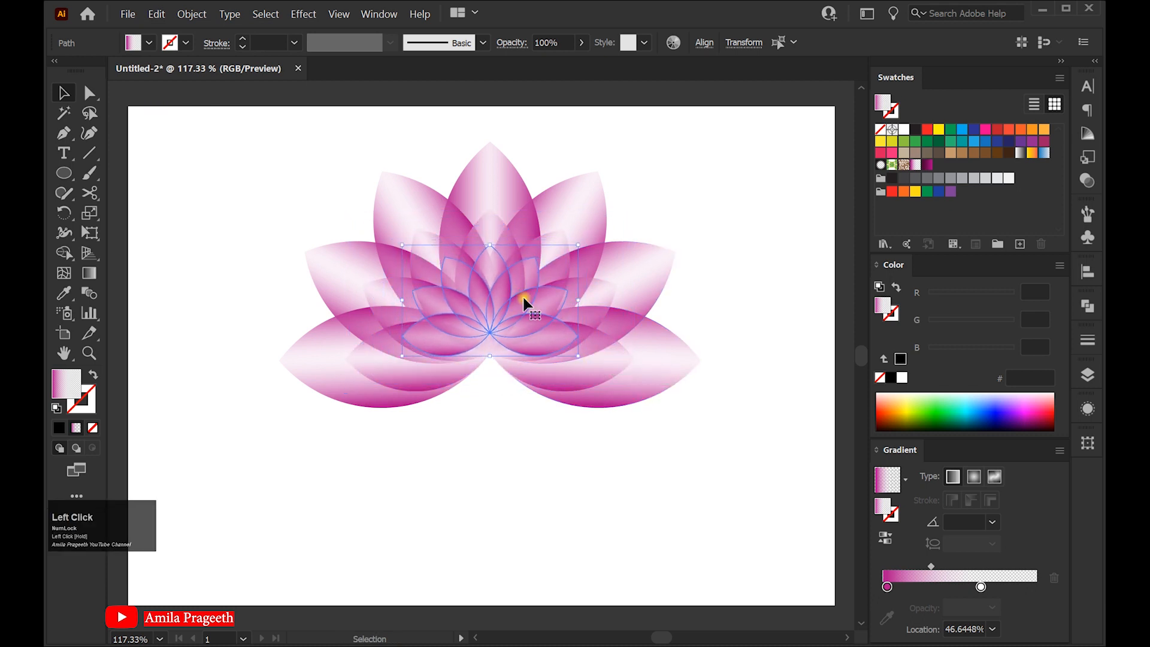
drag(499, 276, 498, 297)
click(595, 455)
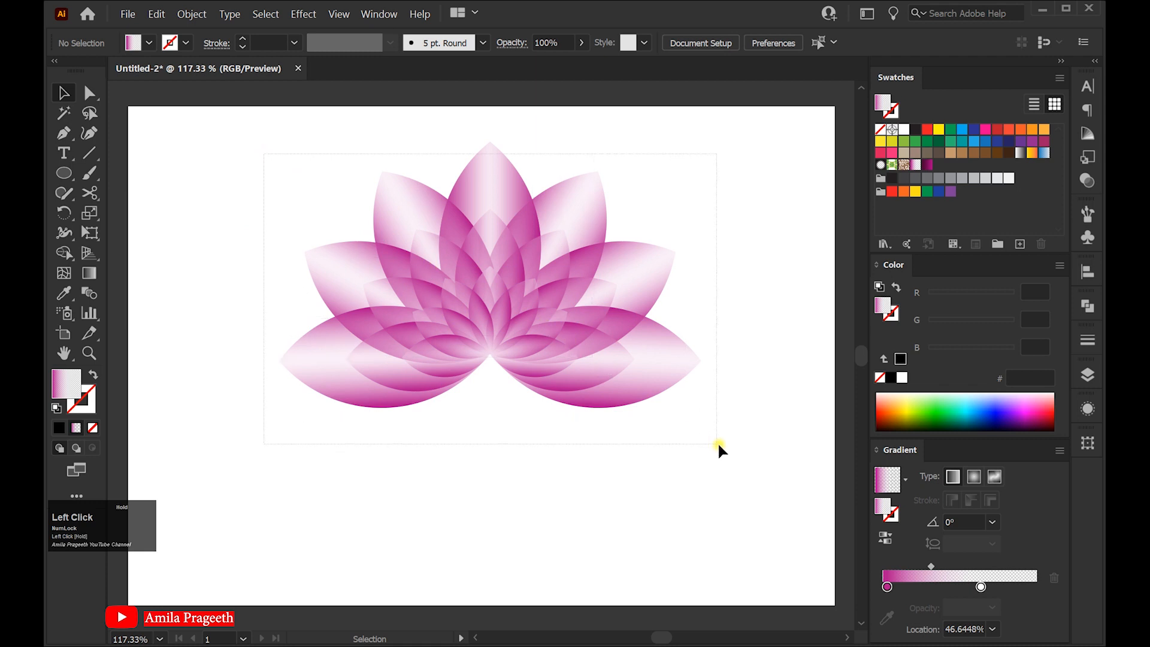
Select all petal layers, group them, and scale the group slightly larger
drag(717, 441, 719, 446)
right_click(488, 245)
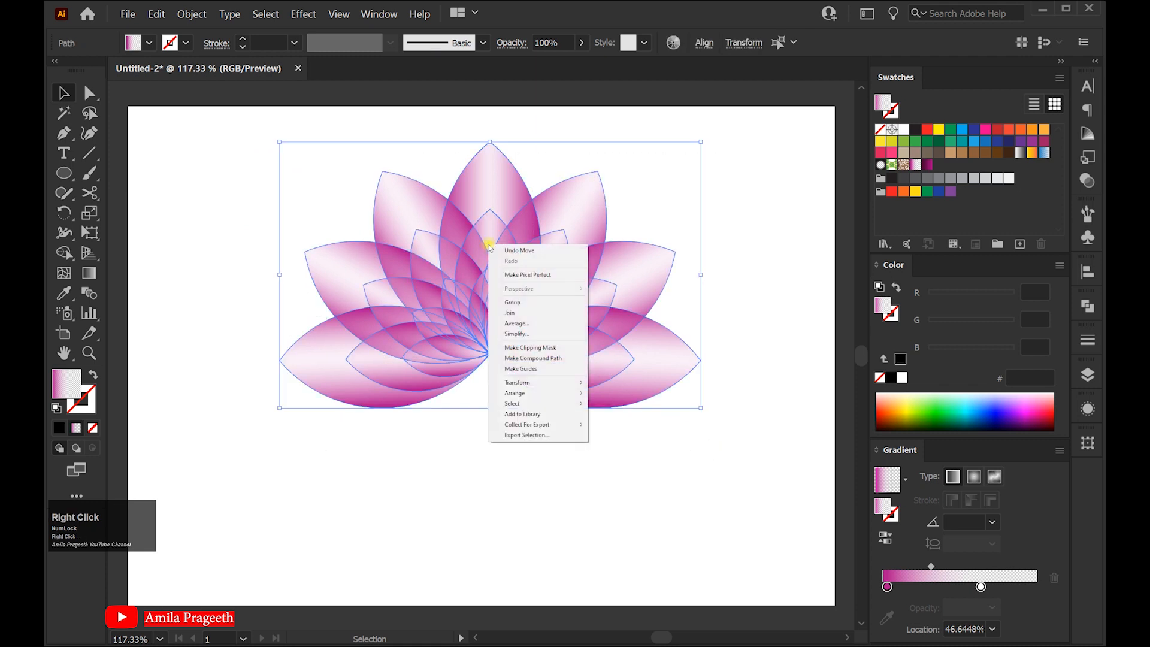
click(524, 303)
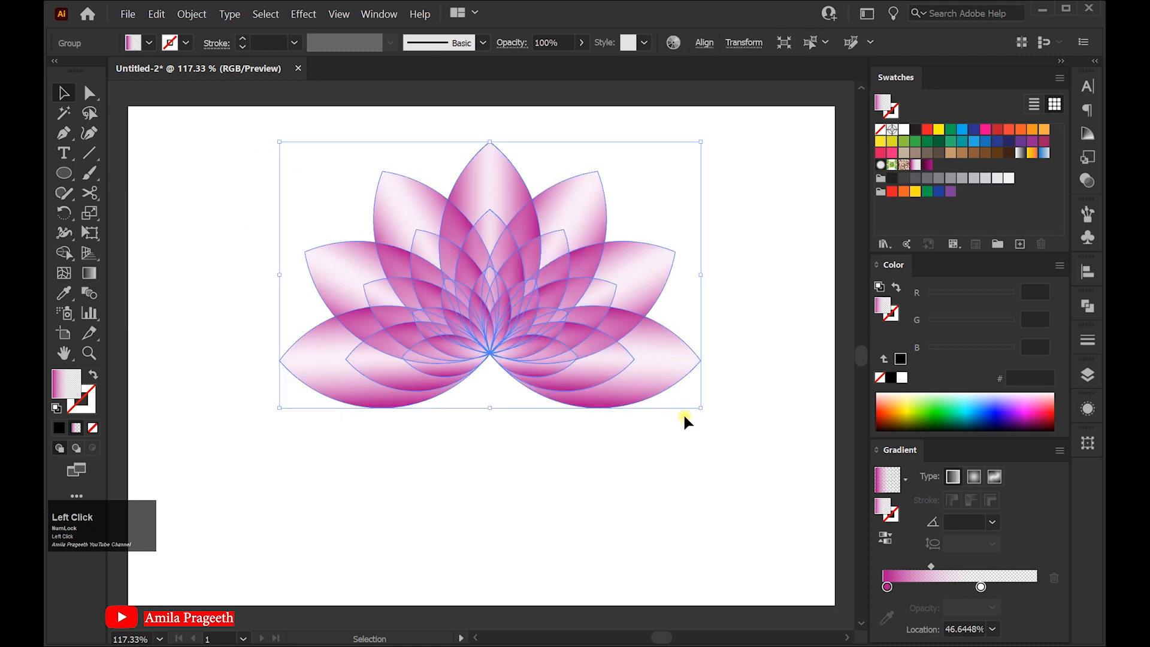
drag(700, 408, 711, 413)
mouse_move(492, 300)
mouse_down()
mouse_move(514, 313)
mouse_move(516, 298)
mouse_move(497, 298)
mouse_up()
click(558, 424)
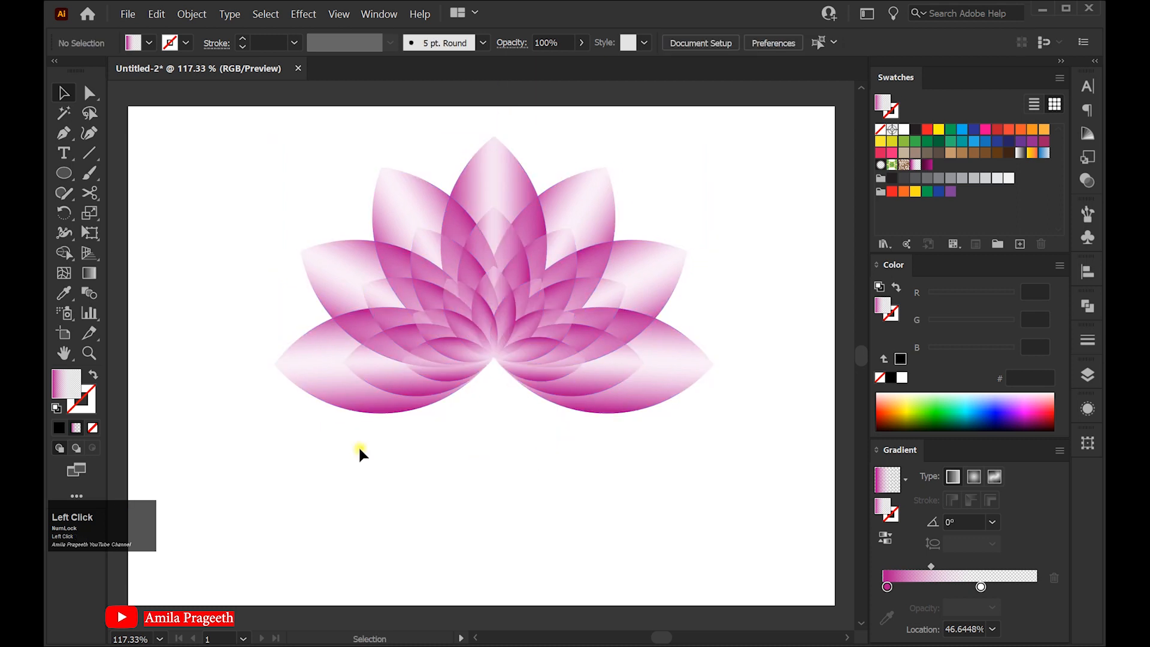
Add the text "Lotus Logo" beneath the flower with the Type tool
click(65, 154)
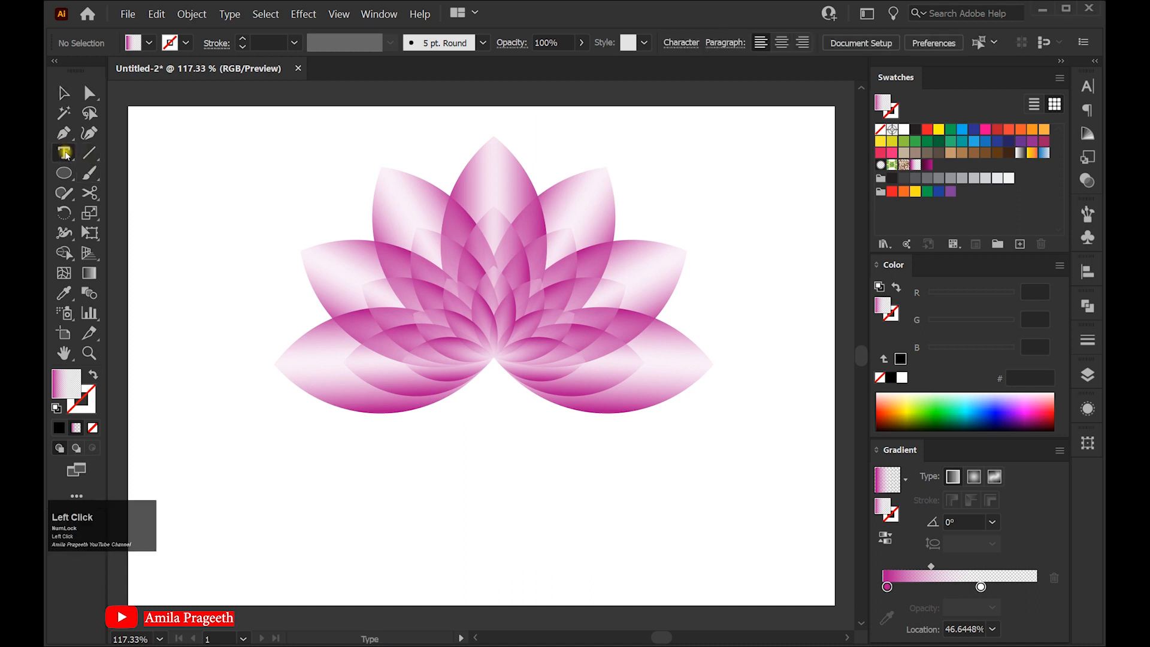
click(427, 447)
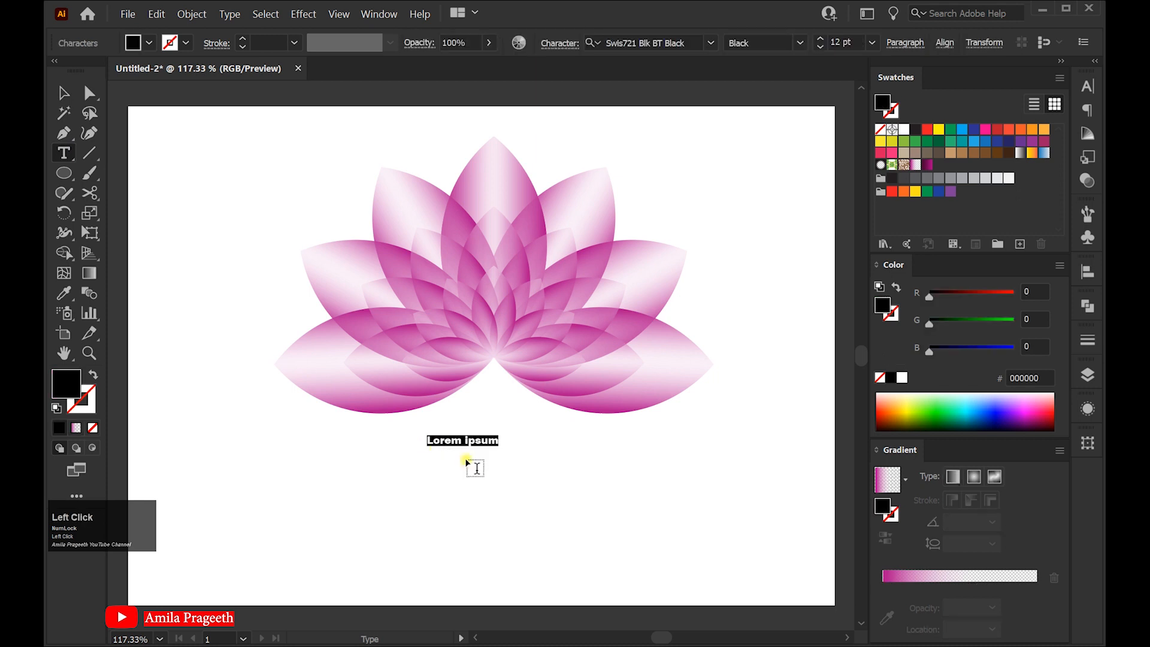
text(Lotus Logo)
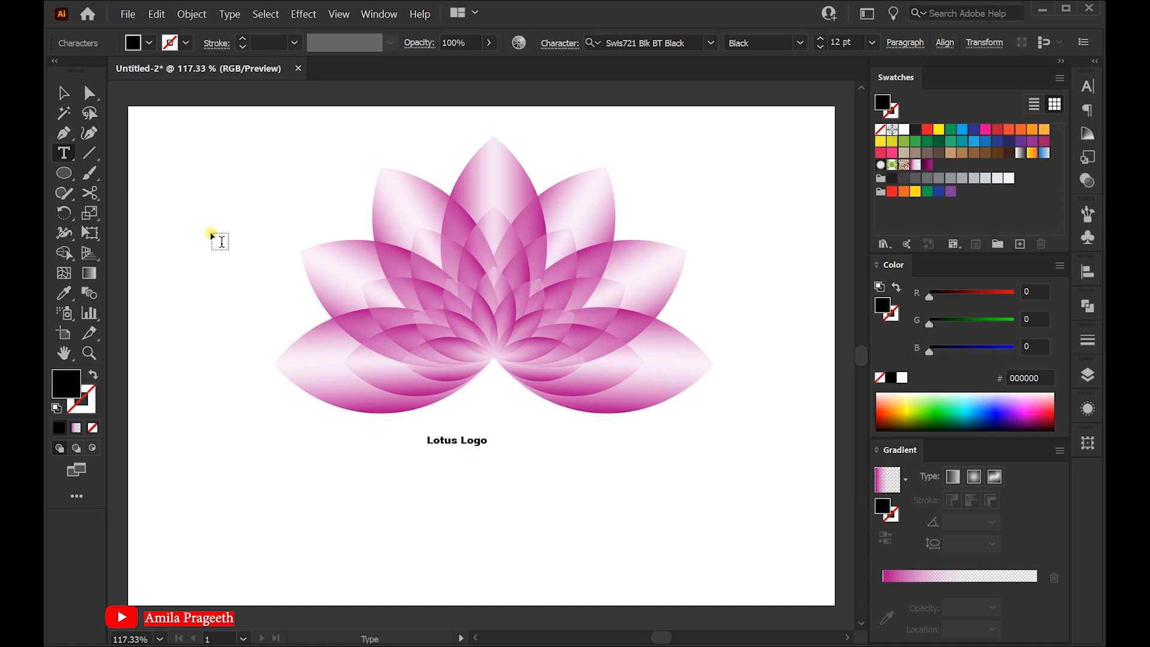
Enlarge the "Lotus Logo" text and center it under the flower
click(63, 94)
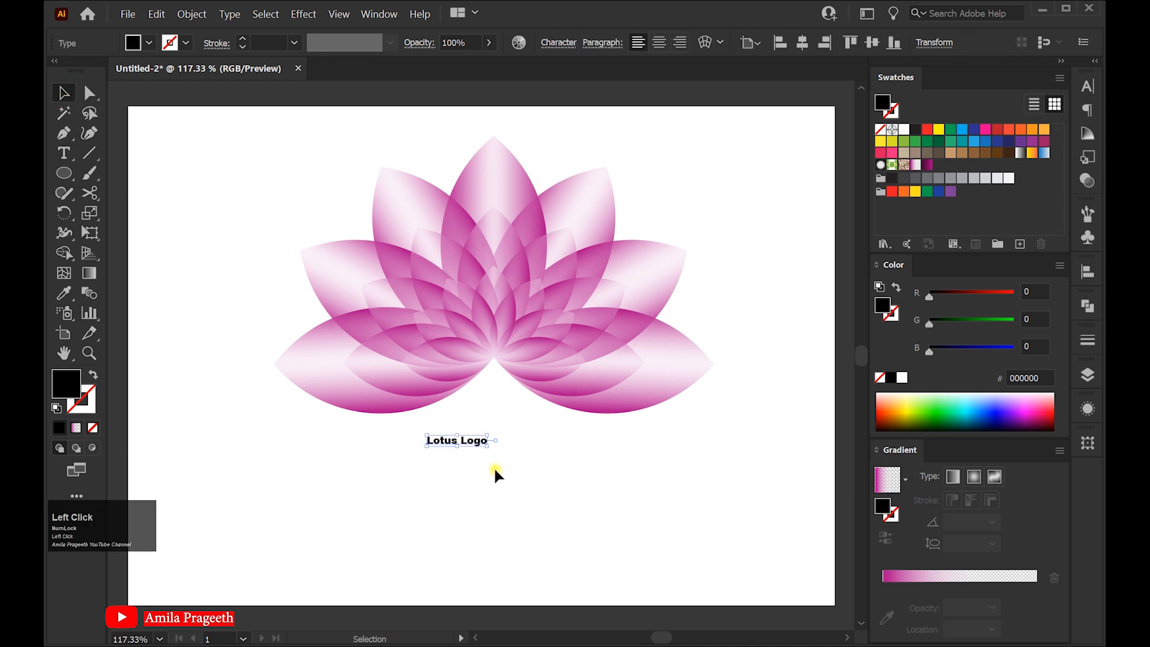
drag(488, 447, 561, 489)
drag(480, 444, 524, 456)
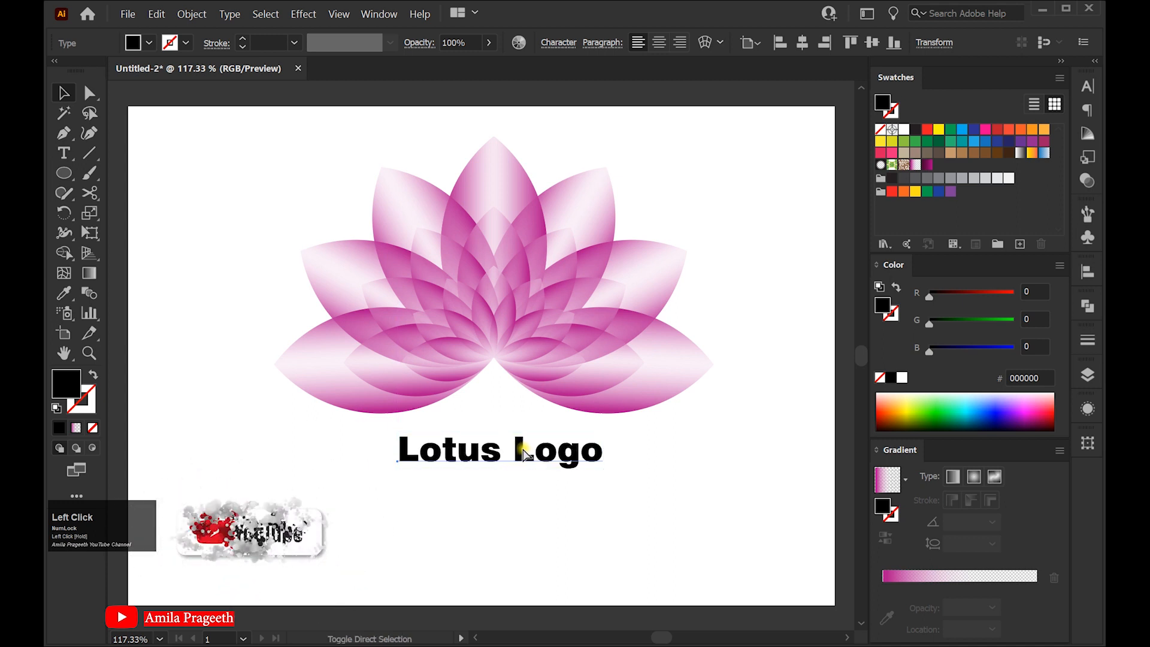
Convert the text to outlines and fill it with New Gradient Swatch 2
key(shift+ctrl+o)
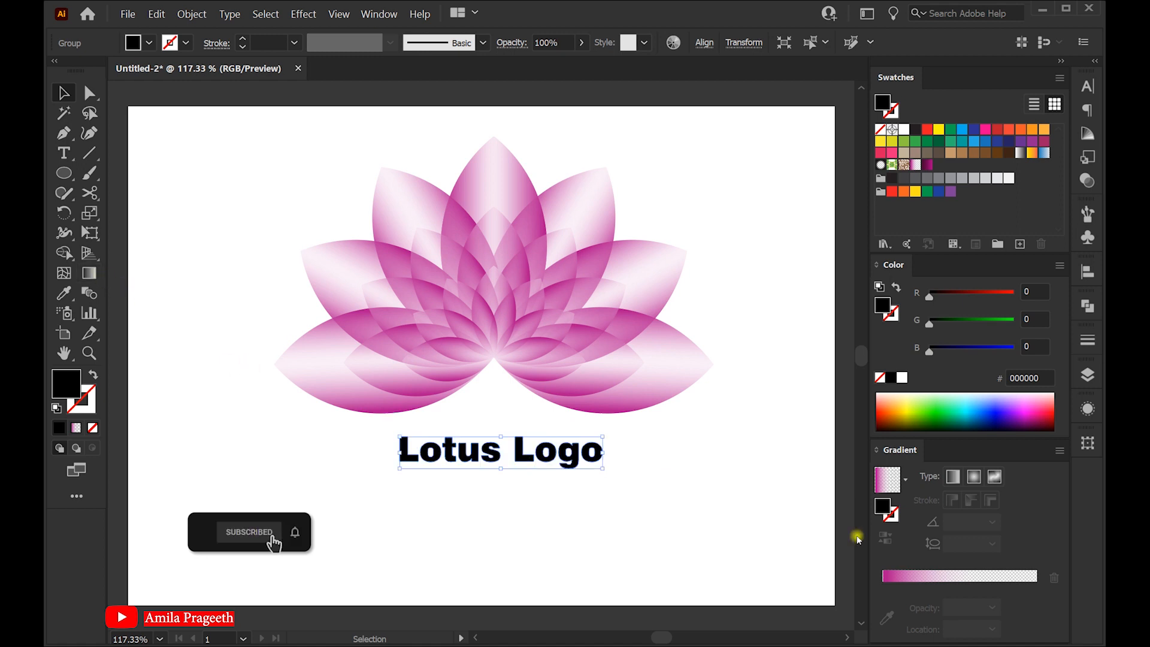
click(906, 479)
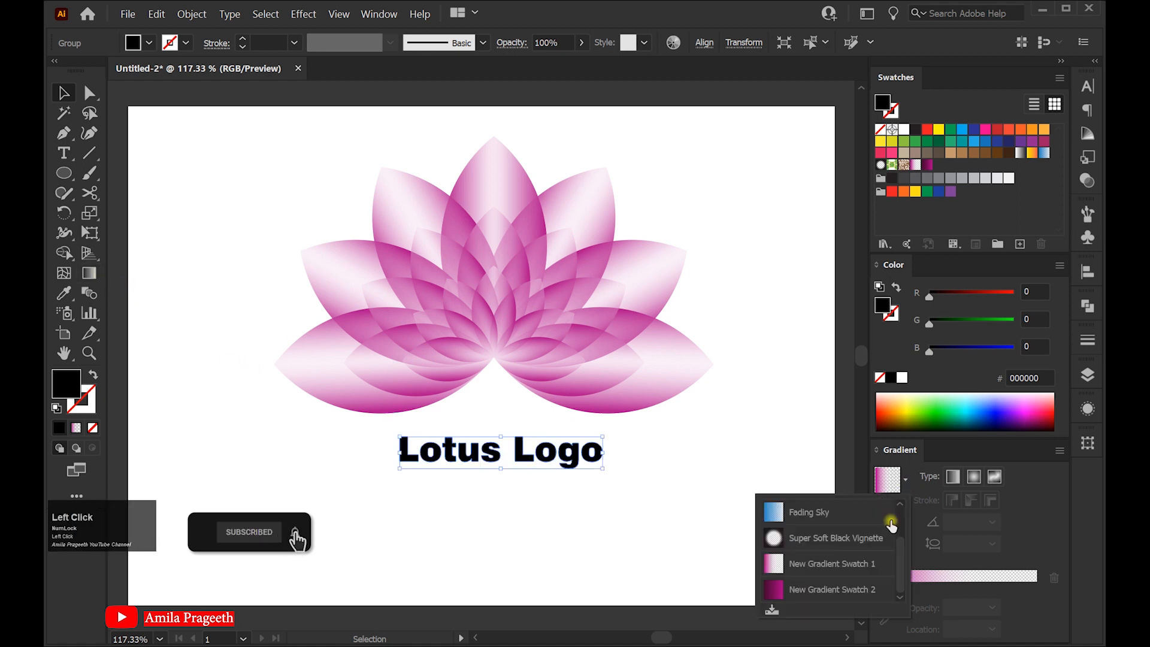
click(836, 589)
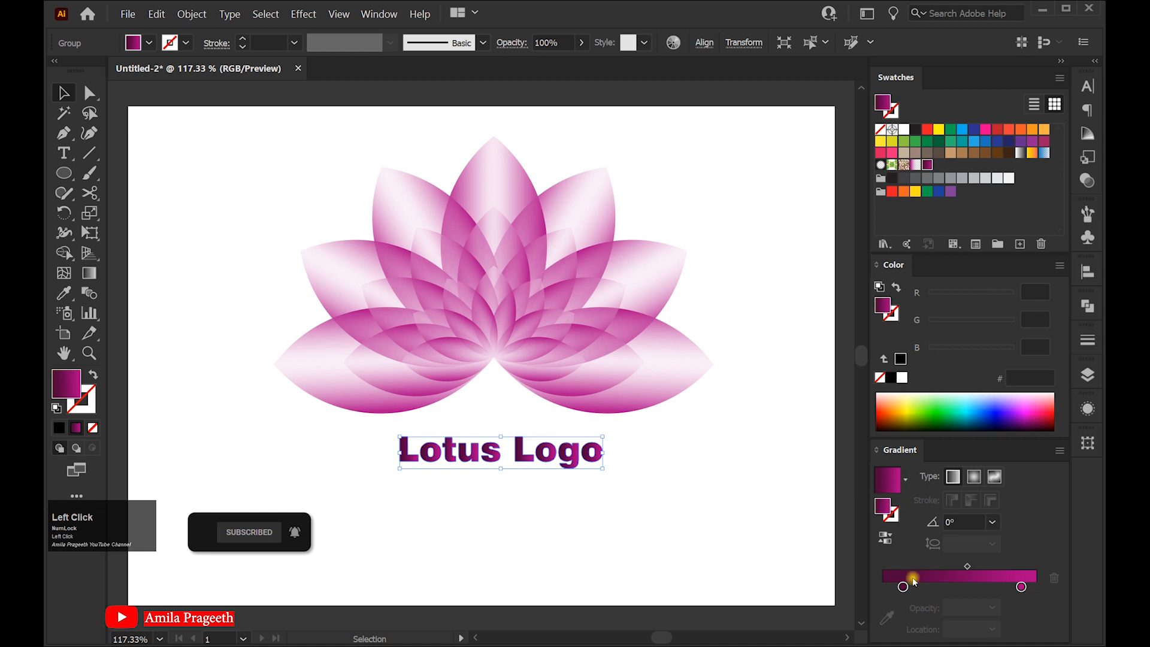
Run the text gradient vertically at 90° with the Gradient tool and adjust its color stop and midpoint
click(89, 274)
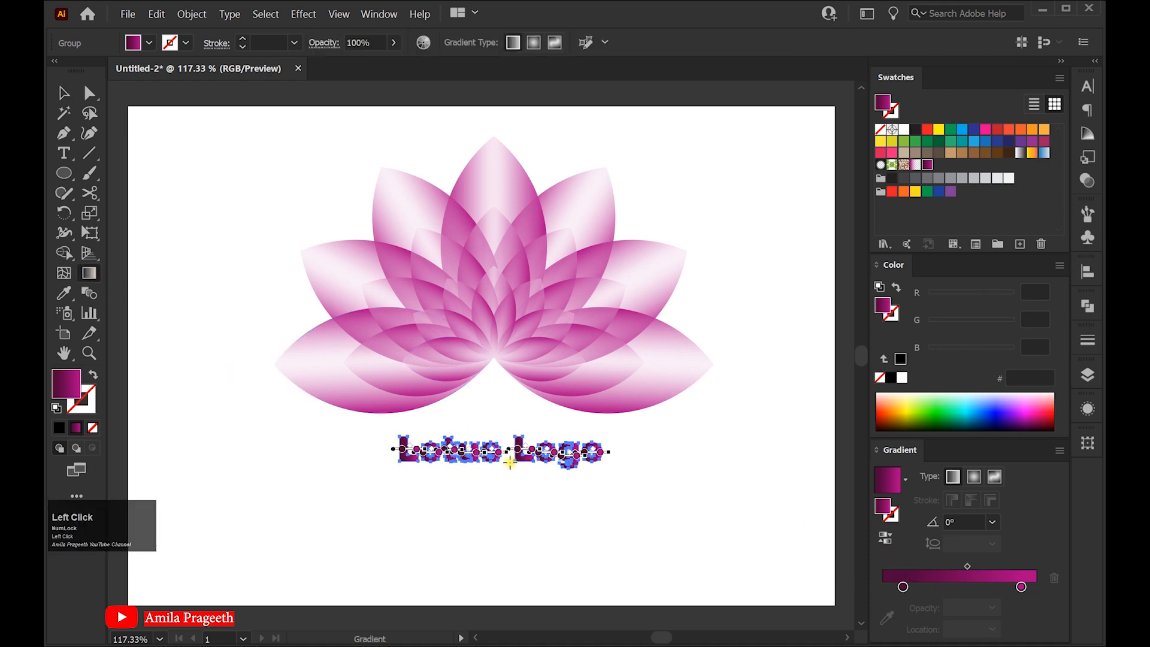
drag(509, 468, 509, 453)
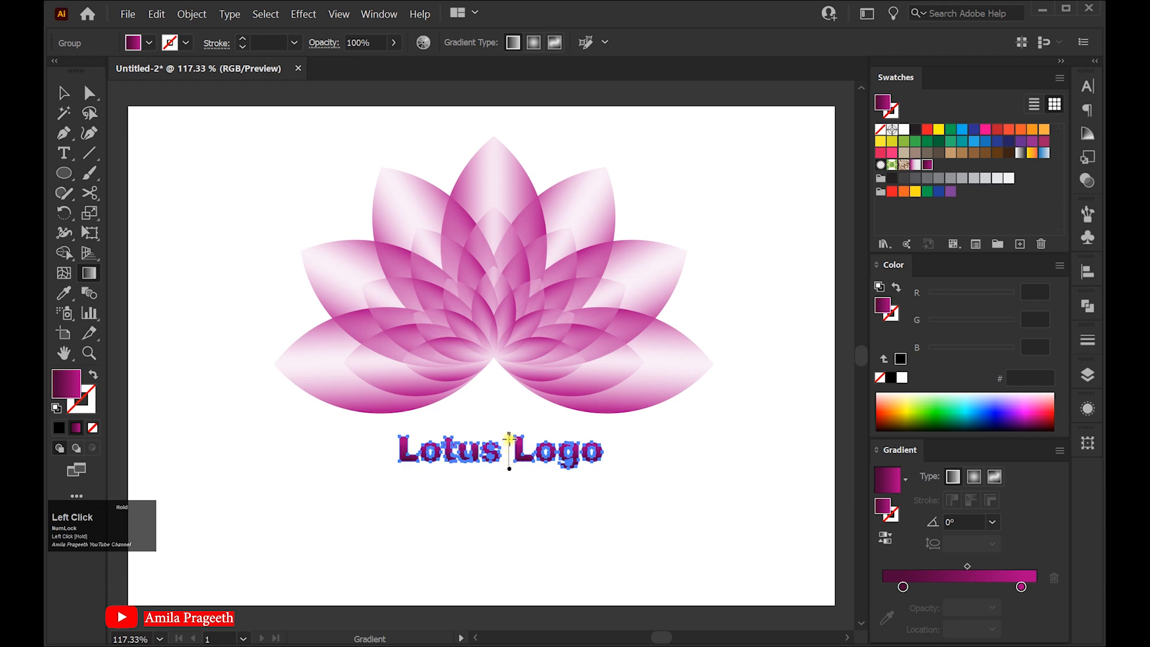
drag(507, 438, 507, 439)
drag(903, 586, 897, 586)
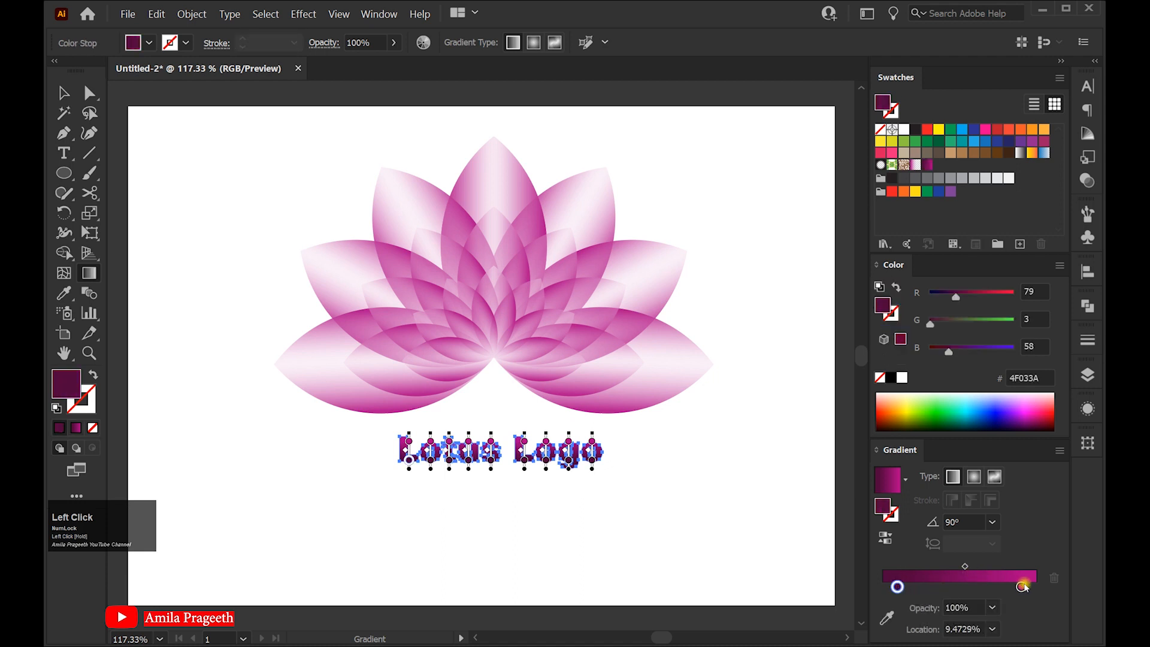
click(966, 566)
mouse_move(975, 566)
mouse_down()
mouse_move(1031, 586)
mouse_move(961, 567)
mouse_up()
click(968, 567)
click(64, 93)
click(605, 480)
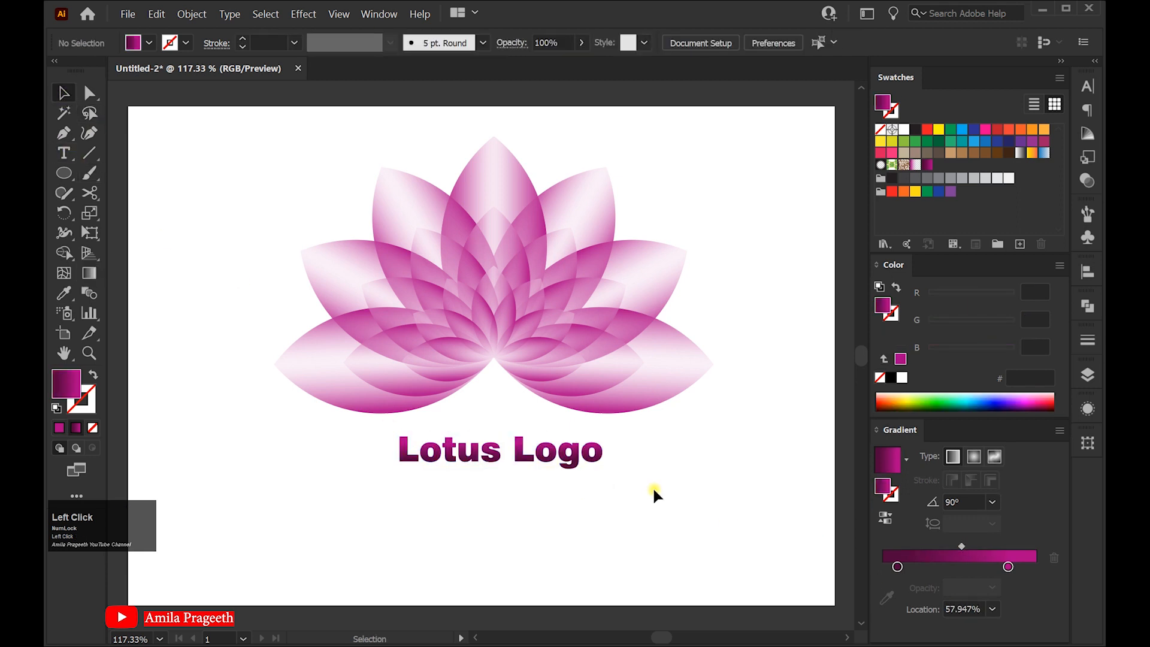
Center the title under the flower, then select both and group them
drag(525, 456, 515, 454)
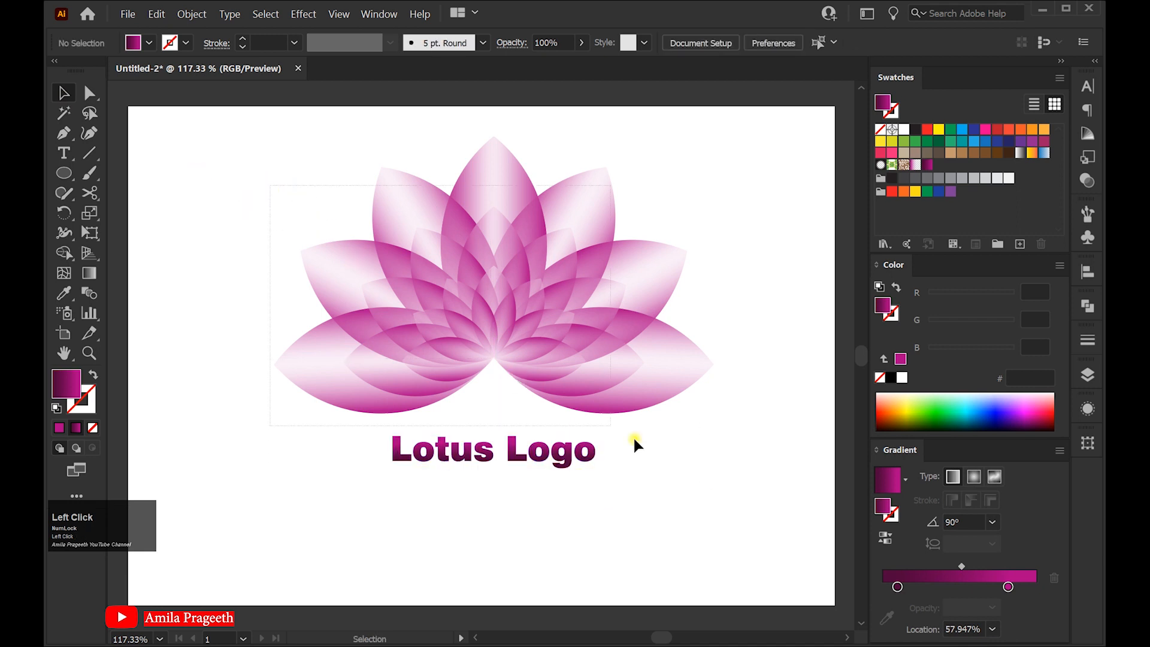
click(564, 385)
right_click(512, 316)
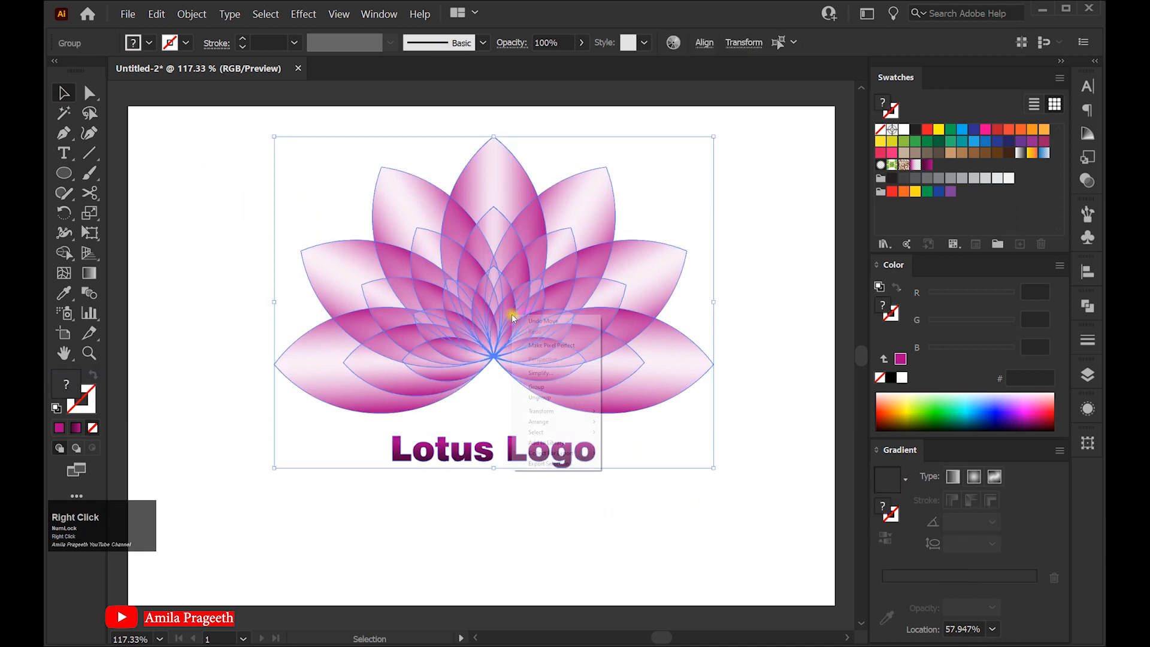
click(545, 388)
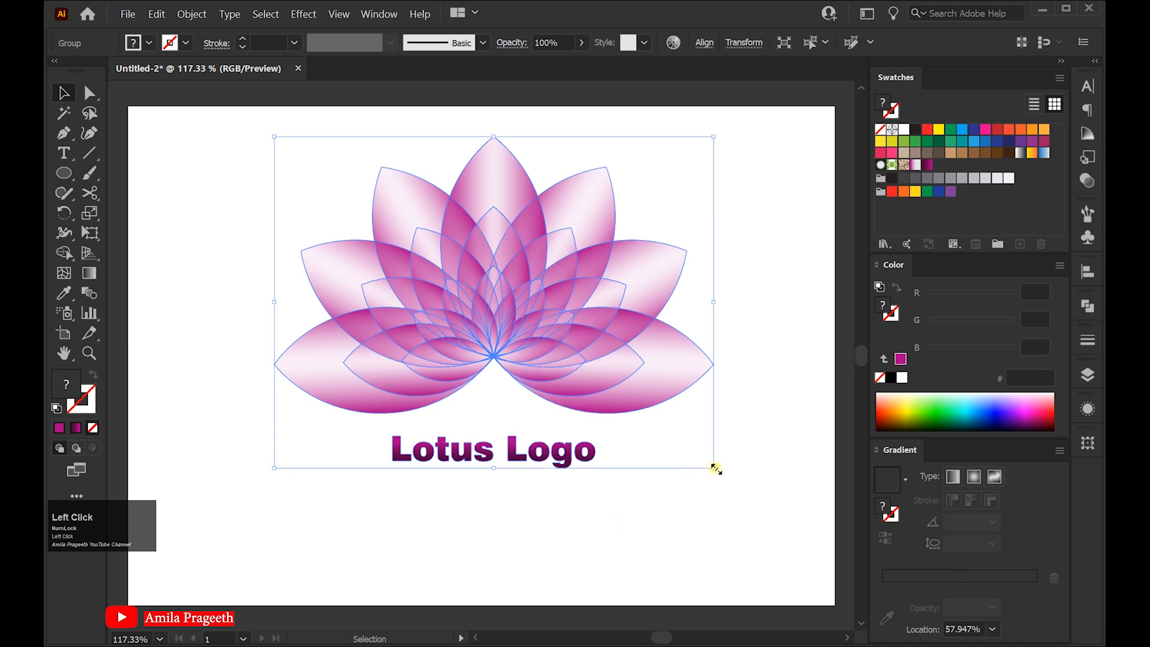
Enlarge the grouped logo and reposition it on the artboard
drag(715, 467, 743, 486)
drag(497, 314, 496, 340)
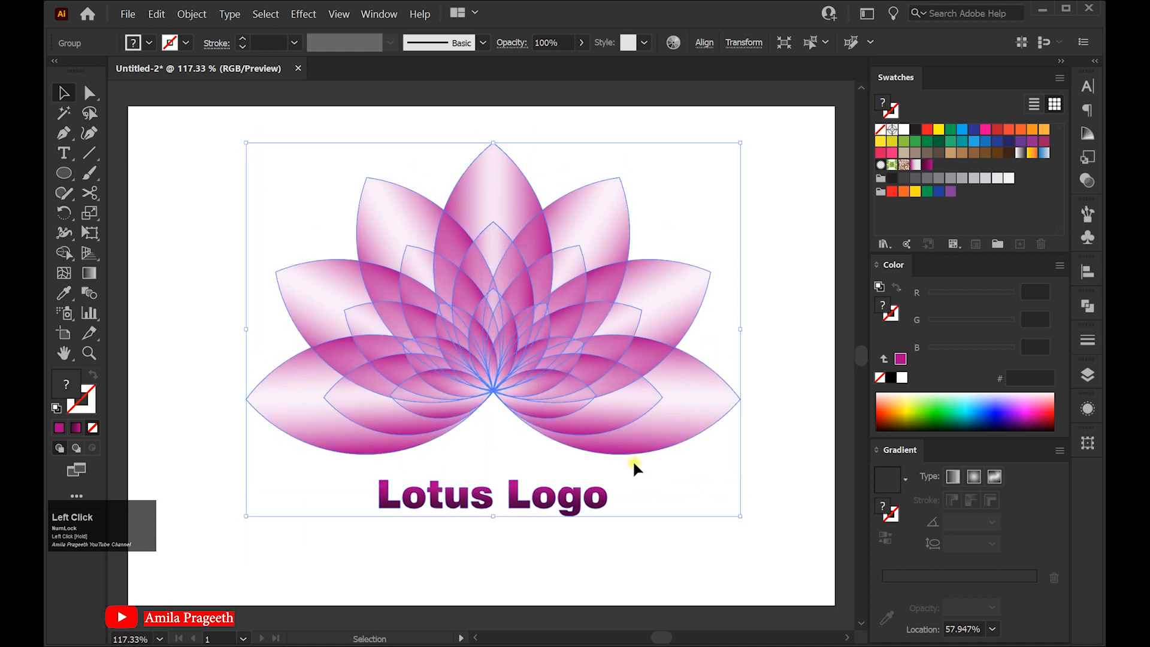
click(776, 536)
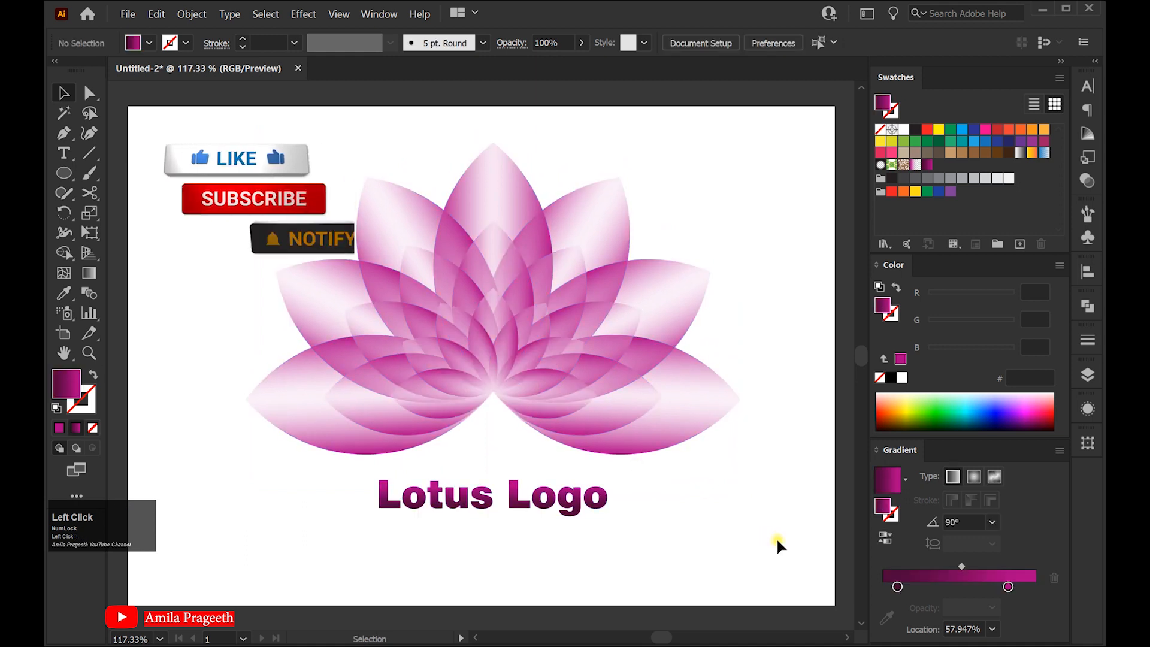